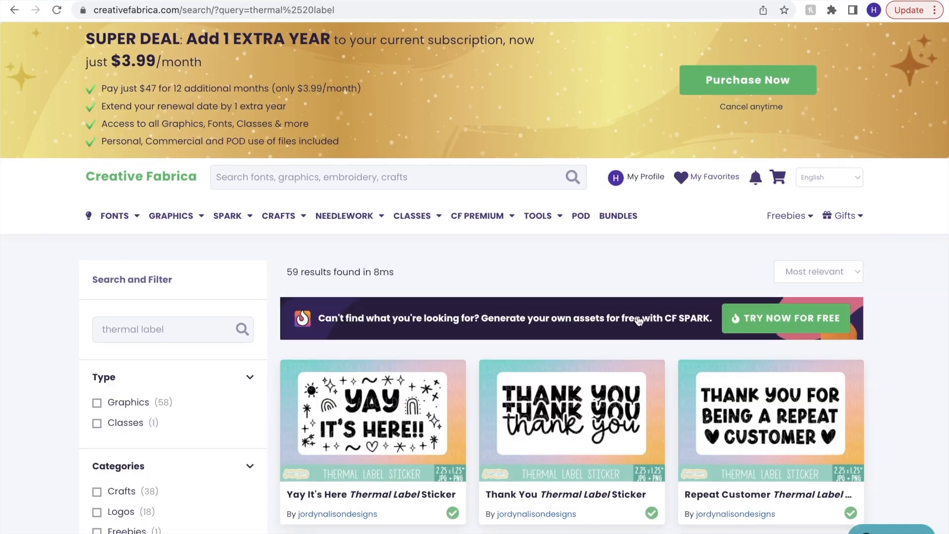
Browse the Creative Fabrica search results for thermal label designs
scroll(600, 124, down, 4)
scroll(654, 408, down, 10)
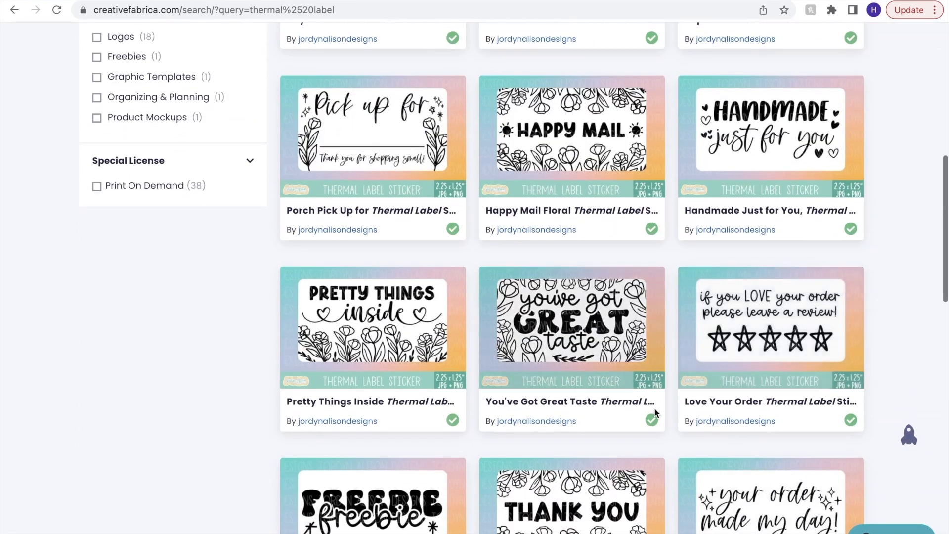
scroll(654, 413, down, 3)
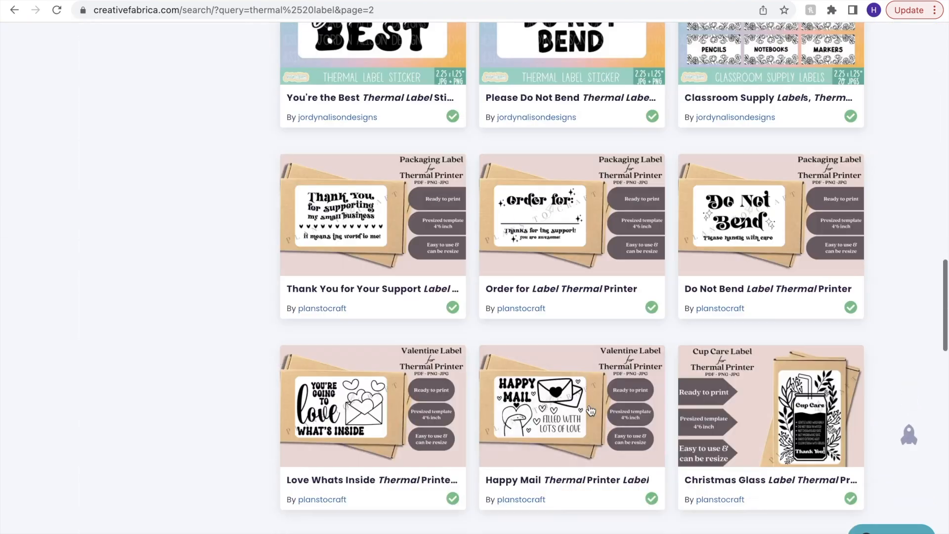
scroll(589, 409, down, 8)
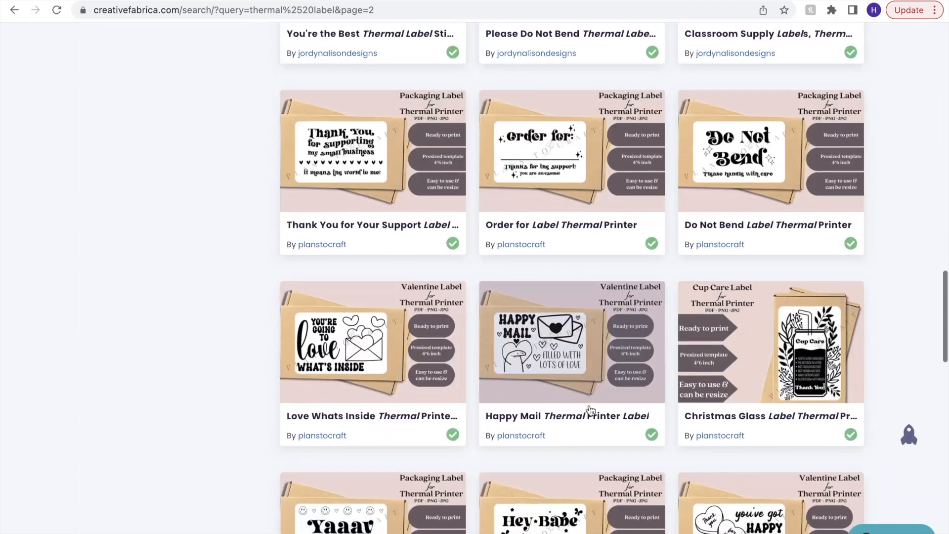
scroll(591, 411, down, 8)
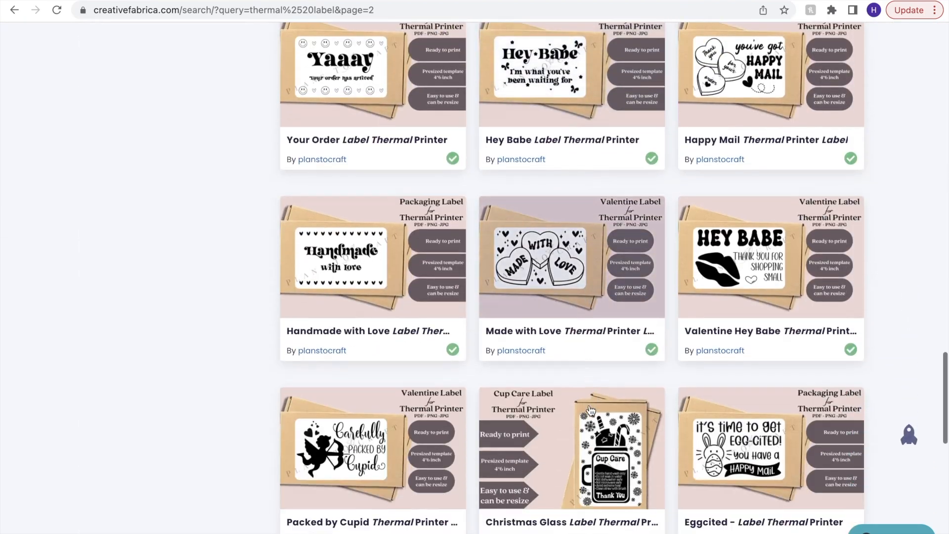
scroll(590, 410, down, 1)
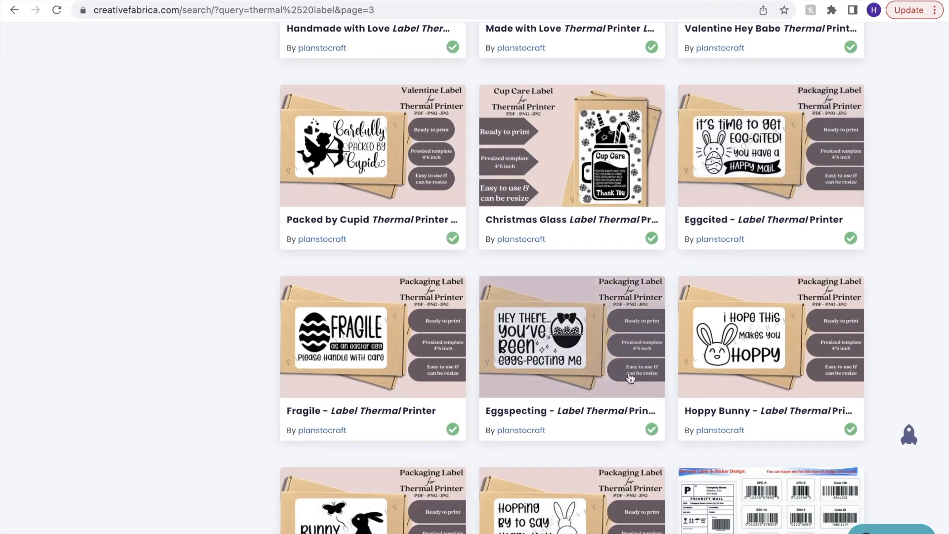
scroll(581, 423, down, 5)
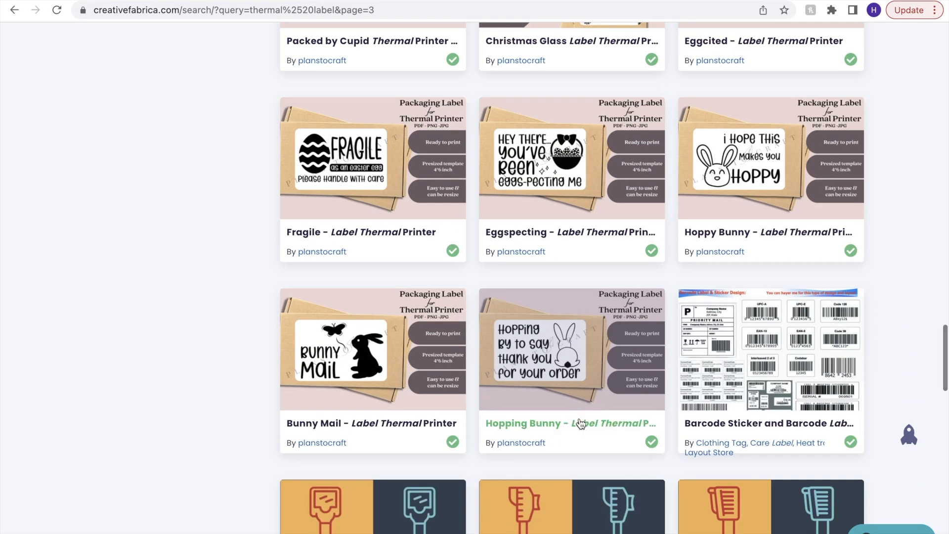
scroll(581, 423, up, 15)
scroll(581, 423, up, 7)
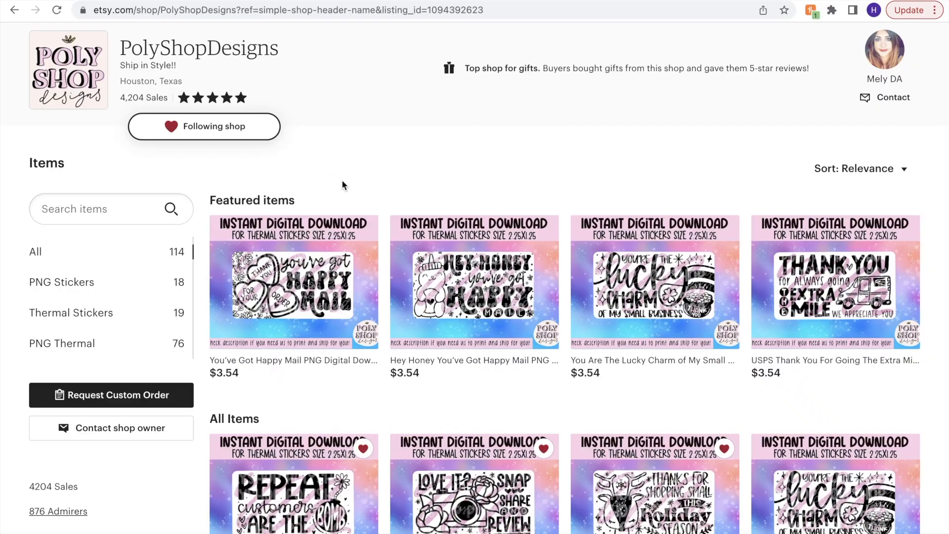
Browse the featured items and all items of the PolyShopDesigns shop on Etsy for thermal sticker designs
scroll(342, 185, up, 3)
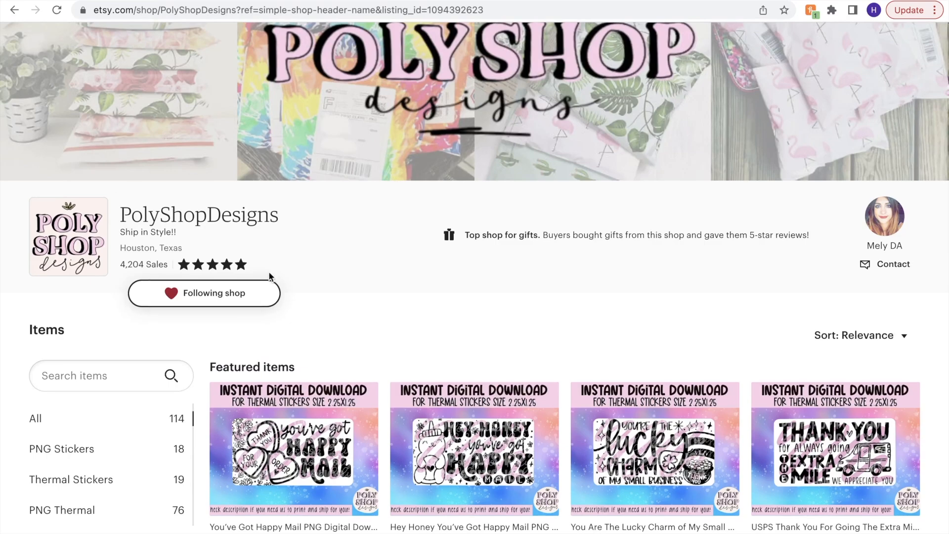
scroll(270, 277, down, 15)
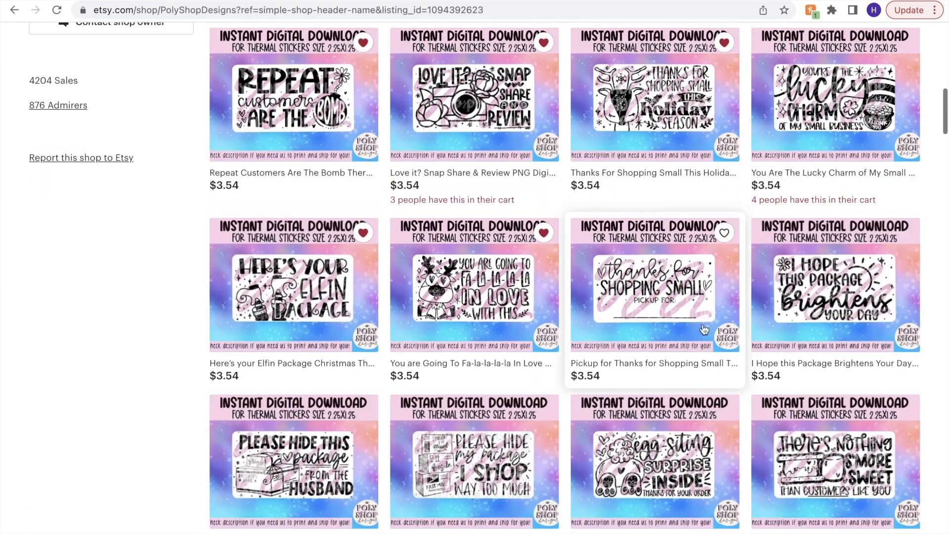
scroll(751, 344, down, 3)
scroll(751, 344, down, 5)
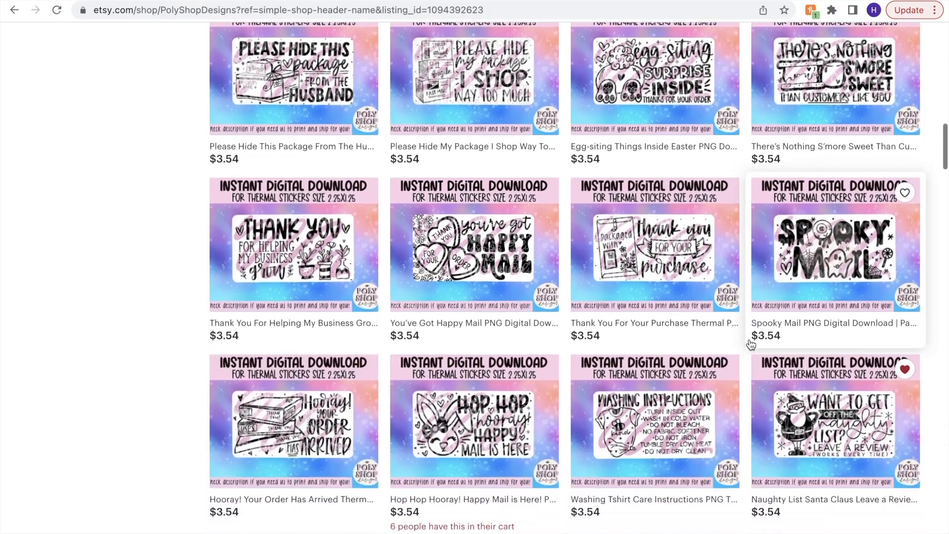
scroll(505, 343, down, 3)
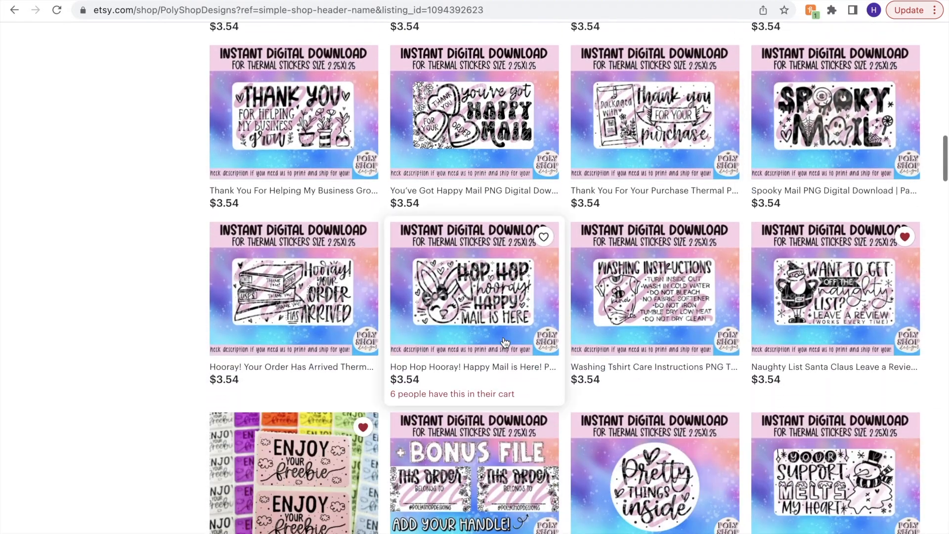
scroll(505, 342, down, 4)
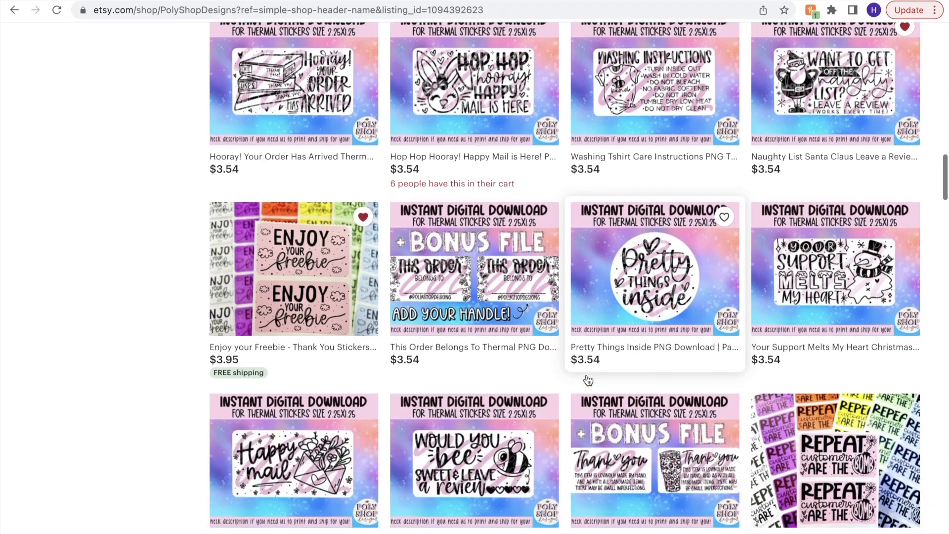
scroll(446, 326, up, 1)
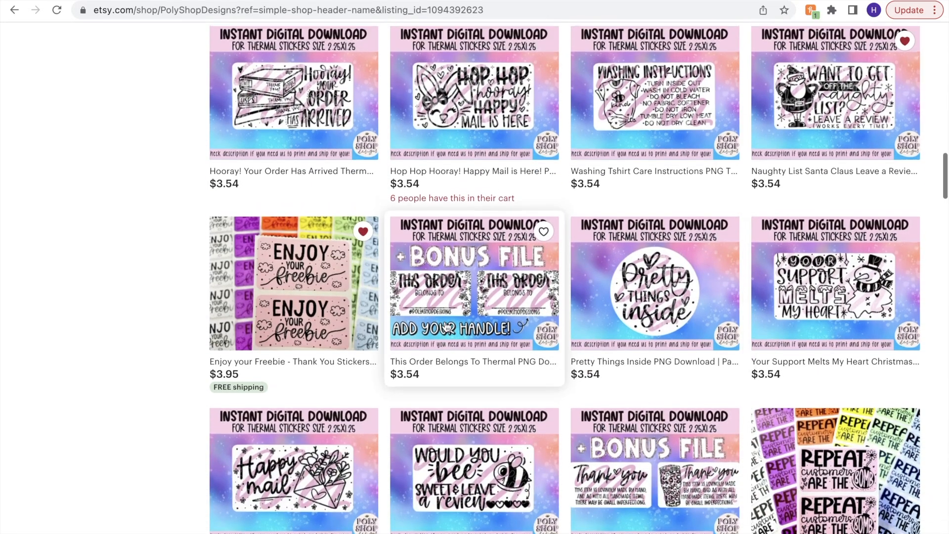
scroll(446, 327, up, 15)
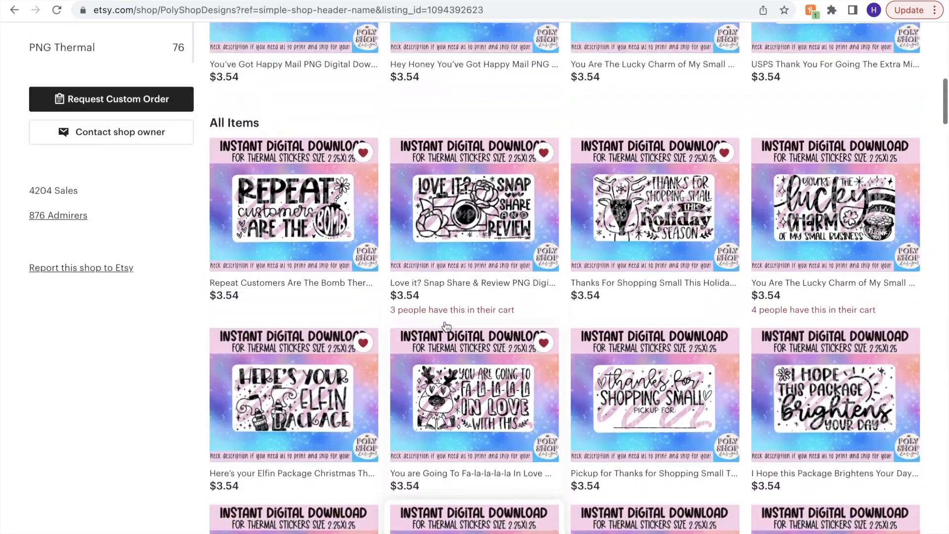
scroll(264, 158, up, 5)
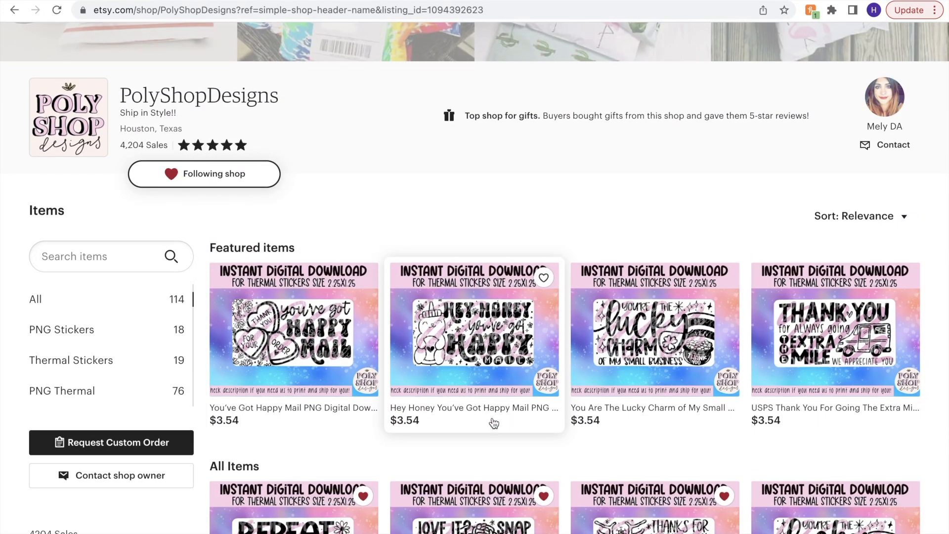
scroll(628, 367, down, 2)
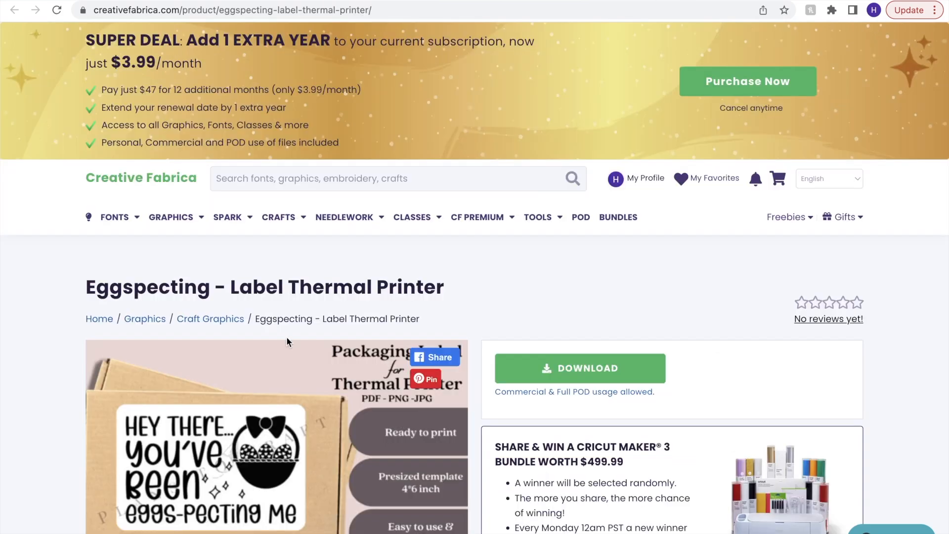
Switch to the Downloads folder in Finder and open the label image from the Love Your Order Review folder
key(ctrl+Up)
click(349, 237)
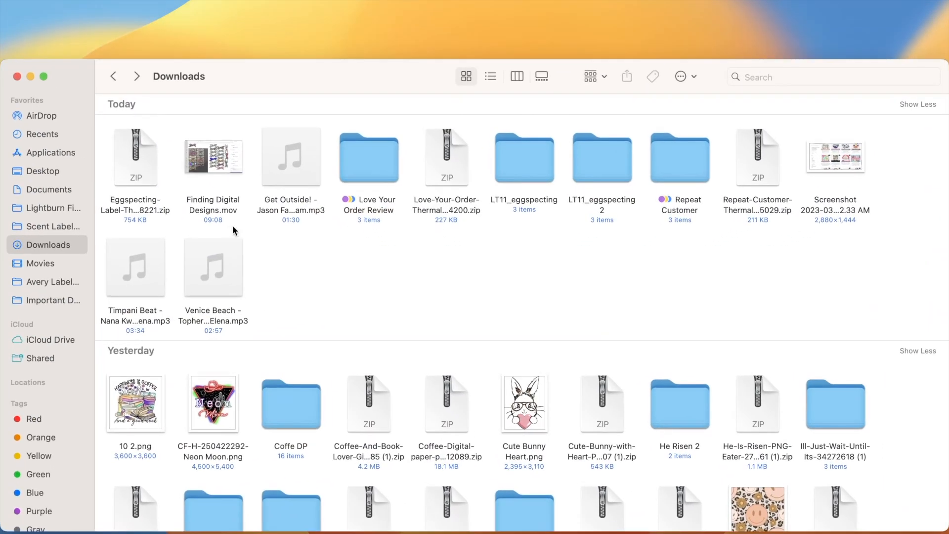
double_click(380, 133)
double_click(212, 125)
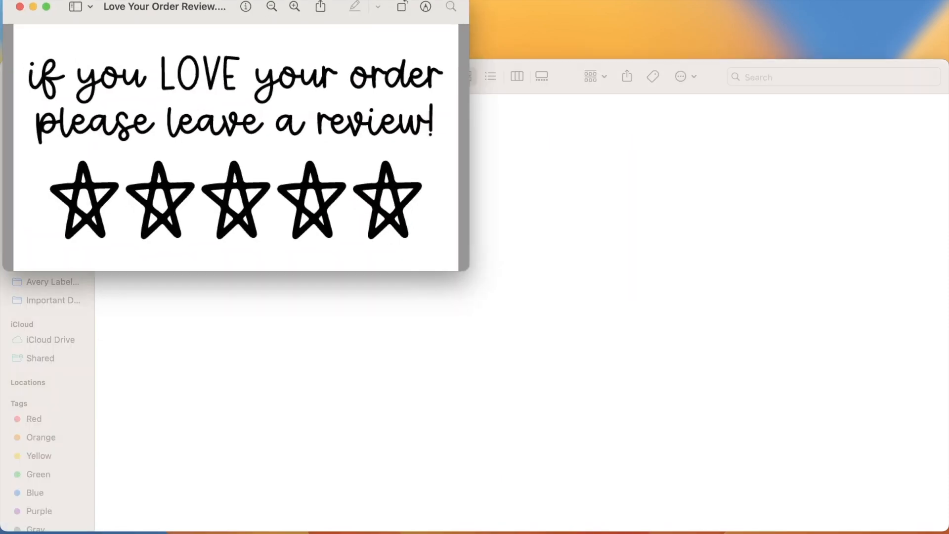
Start printing the review label image with the Rollo printer and the Package Labels preset
click(108, 310)
click(450, 54)
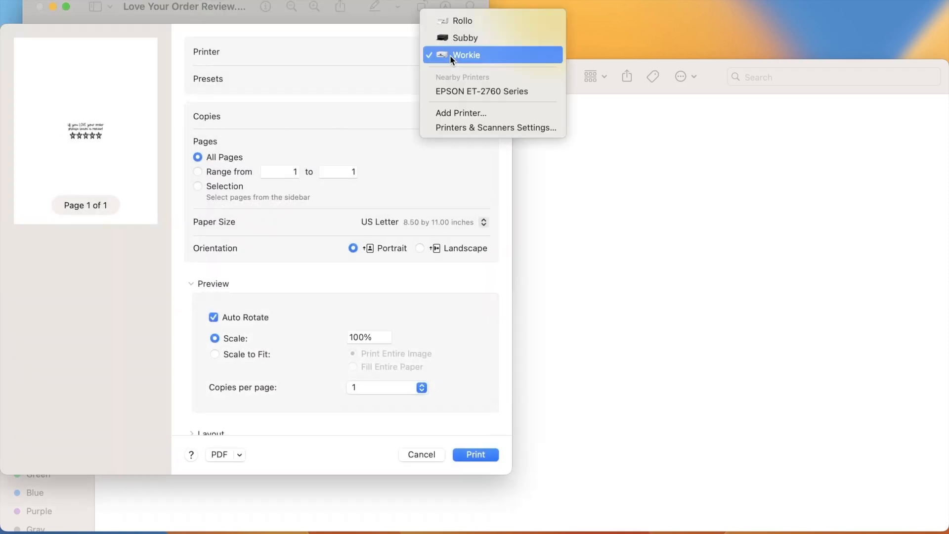
click(449, 20)
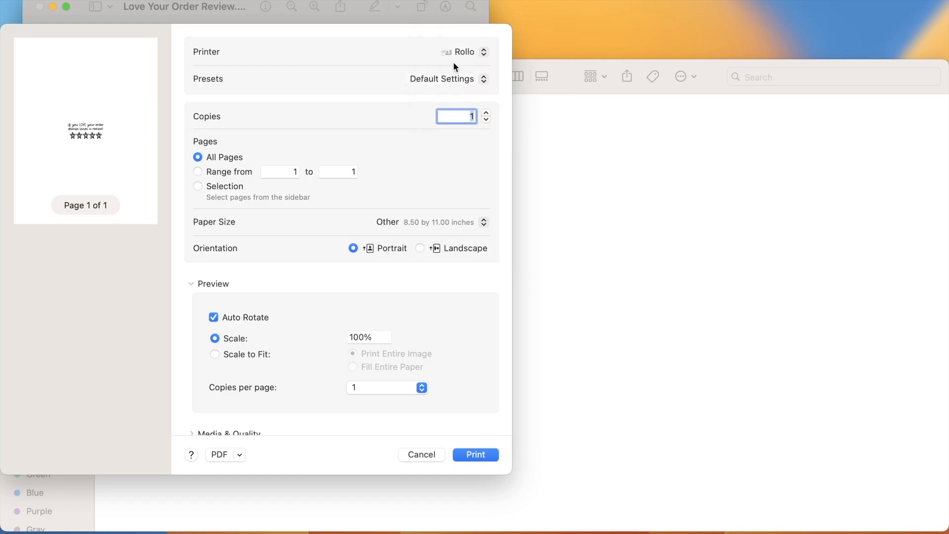
click(448, 79)
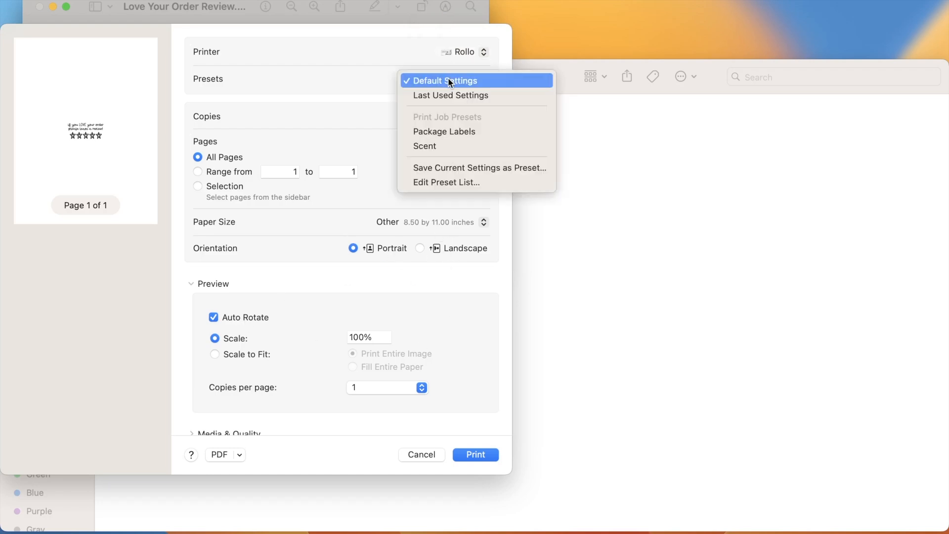
click(436, 133)
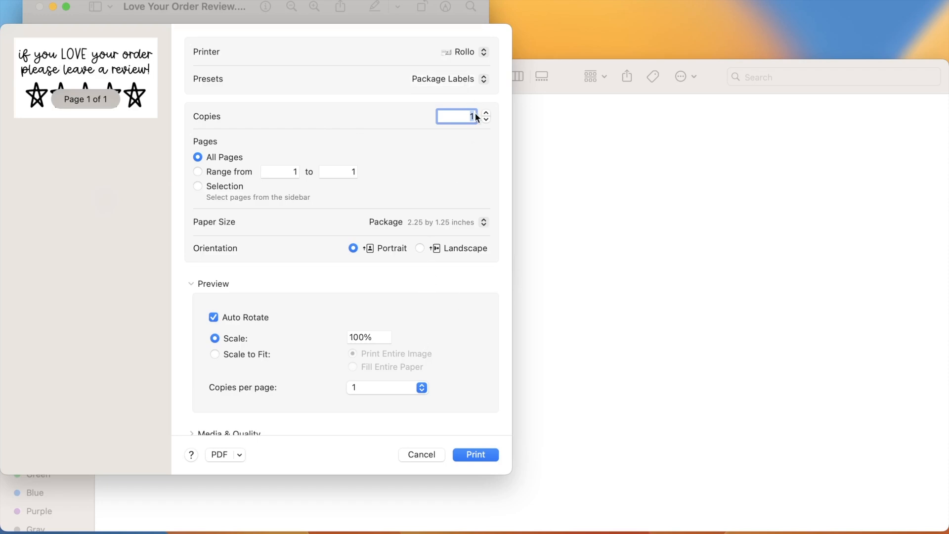
Add a new custom paper size with a width of 2.25 in and a height of 1.25 in
click(417, 223)
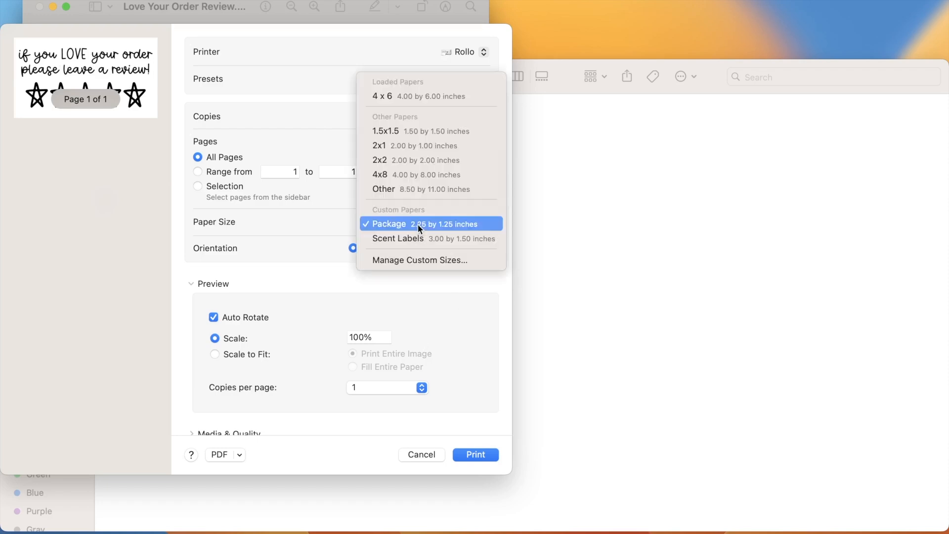
click(213, 225)
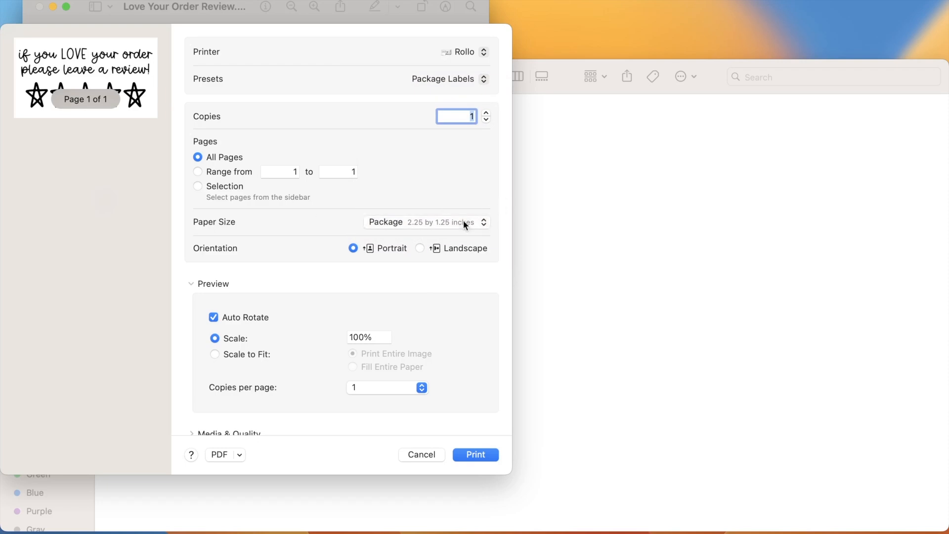
click(460, 222)
click(416, 260)
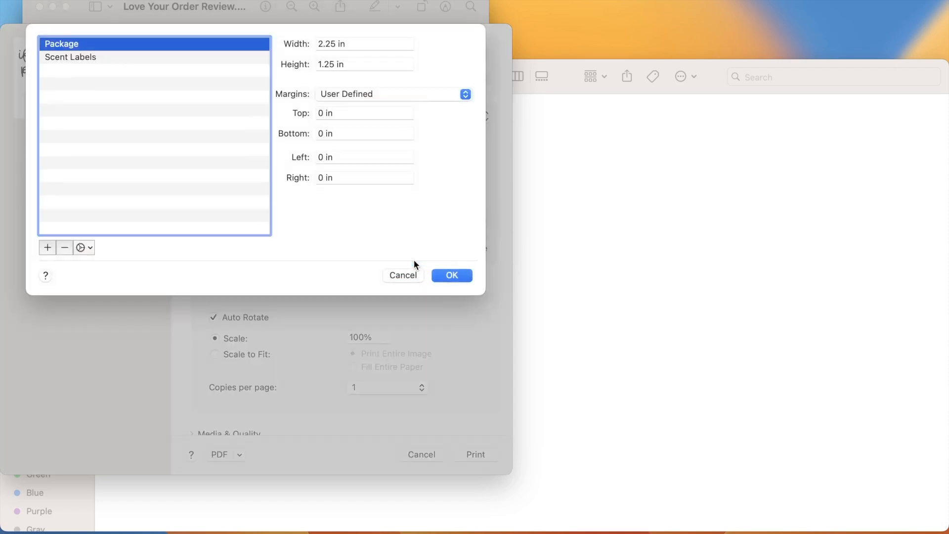
click(48, 247)
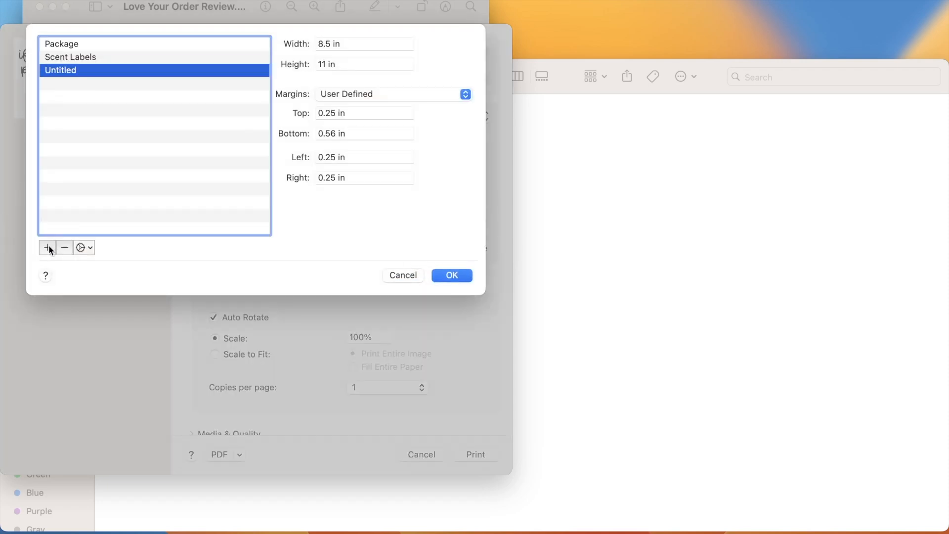
click(348, 42)
text(2.25)
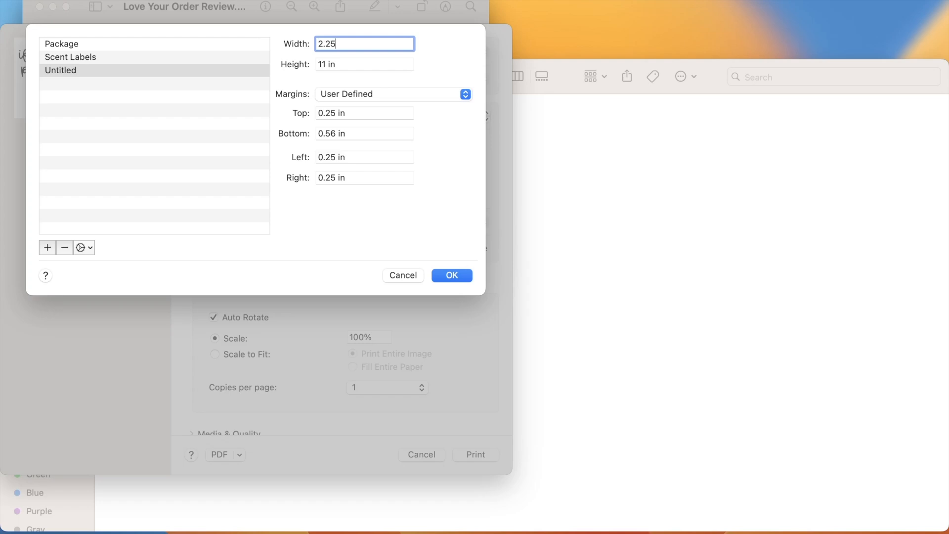
click(349, 63)
text(1)
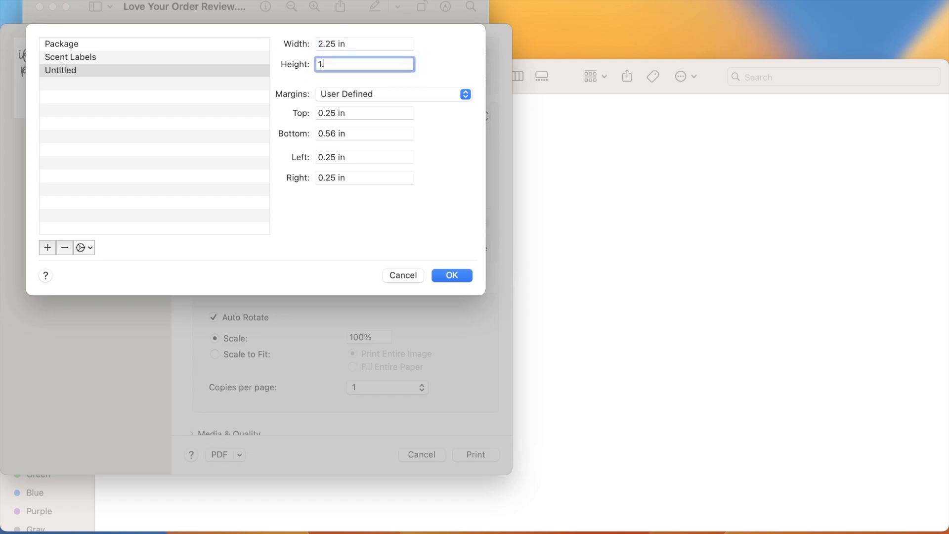
text(.25)
Set the top, bottom, left and right margins of the new paper size to 0 in and save it
click(341, 115)
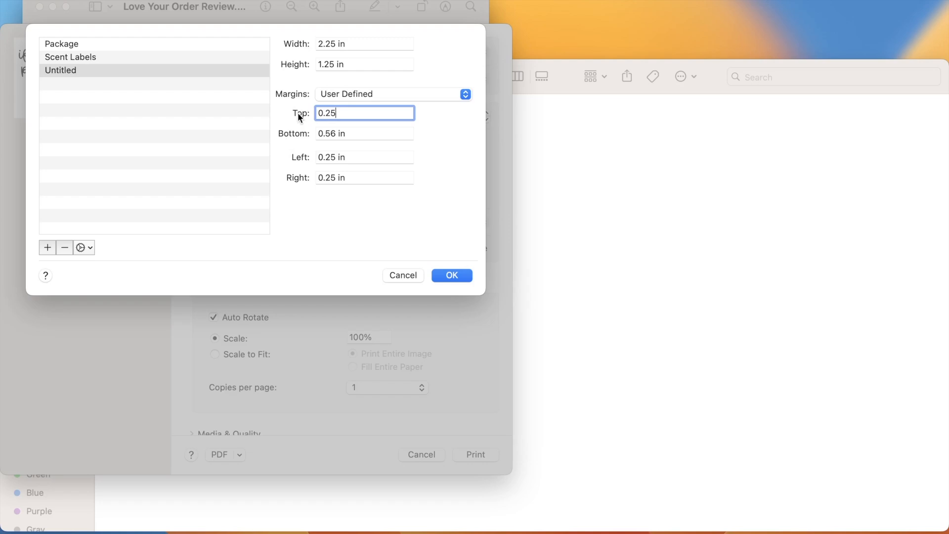
key(BackSpace)
key(BackSpace)
key(BackSpace)
click(334, 133)
key(BackSpace)
key(BackSpace)
key(BackSpace)
key(BackSpace)
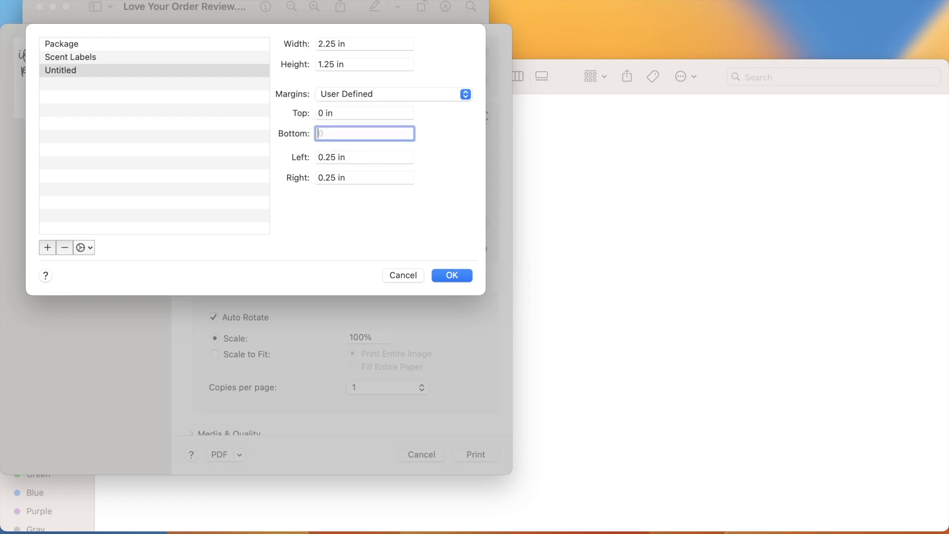
text(0)
click(330, 166)
key(BackSpace)
key(BackSpace)
click(335, 178)
key(BackSpace)
key(BackSpace)
key(BackSpace)
key(BackSpace)
text(0)
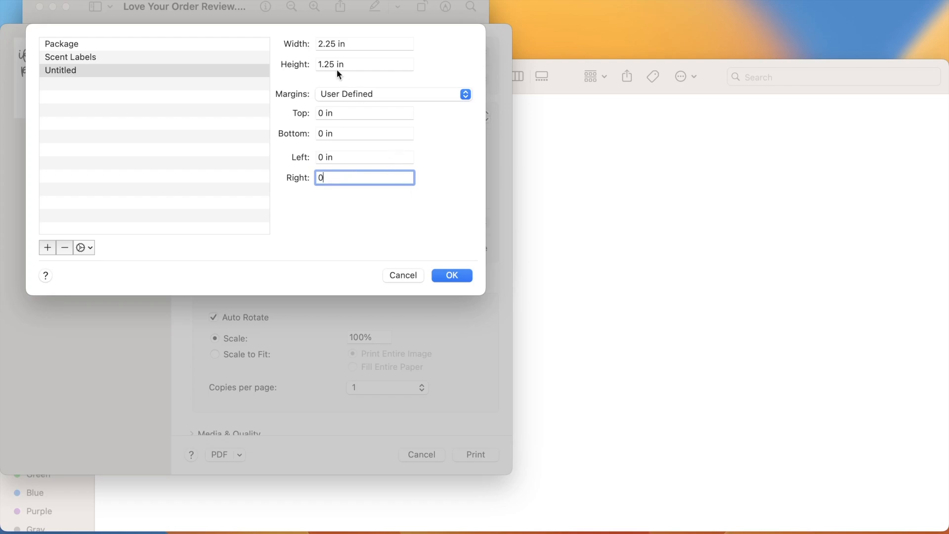
click(451, 275)
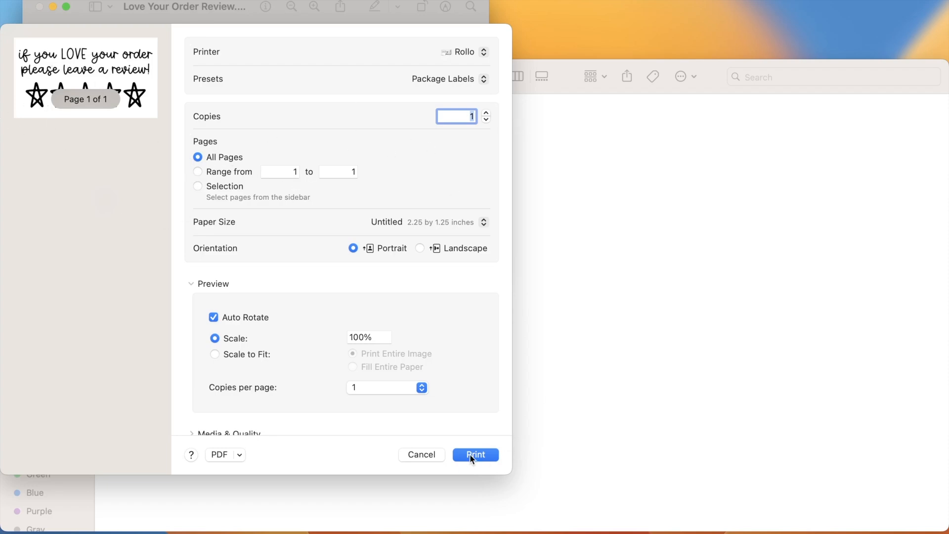
Leave the print setup without printing, close the review label image and open the Repeat Customer folder in Downloads
click(415, 454)
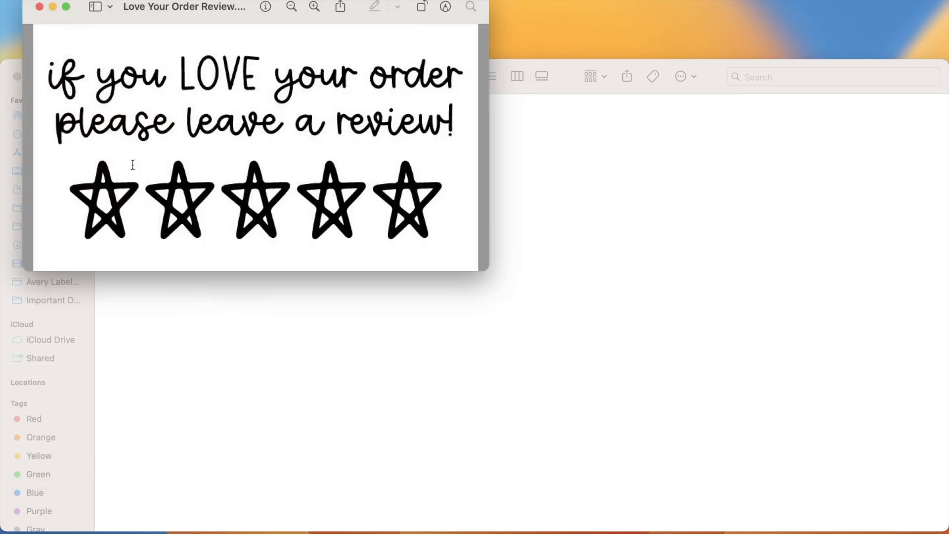
click(39, 6)
click(114, 76)
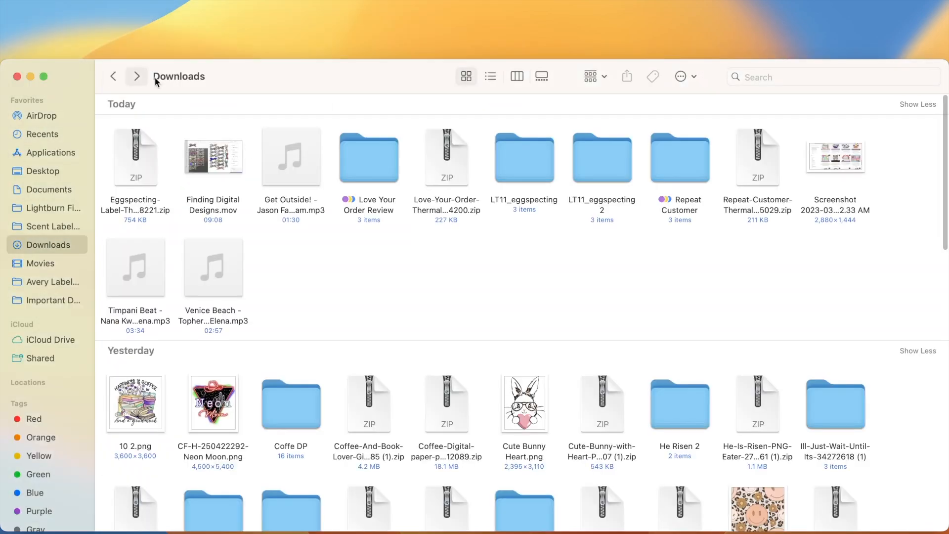
double_click(664, 160)
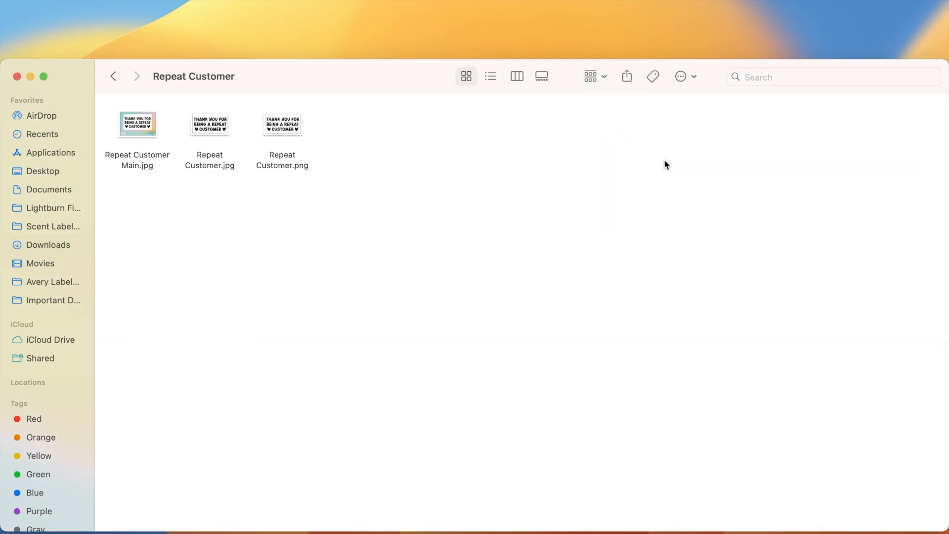
Open Repeat Customer.jpg and start printing it with the Rollo printer
double_click(208, 125)
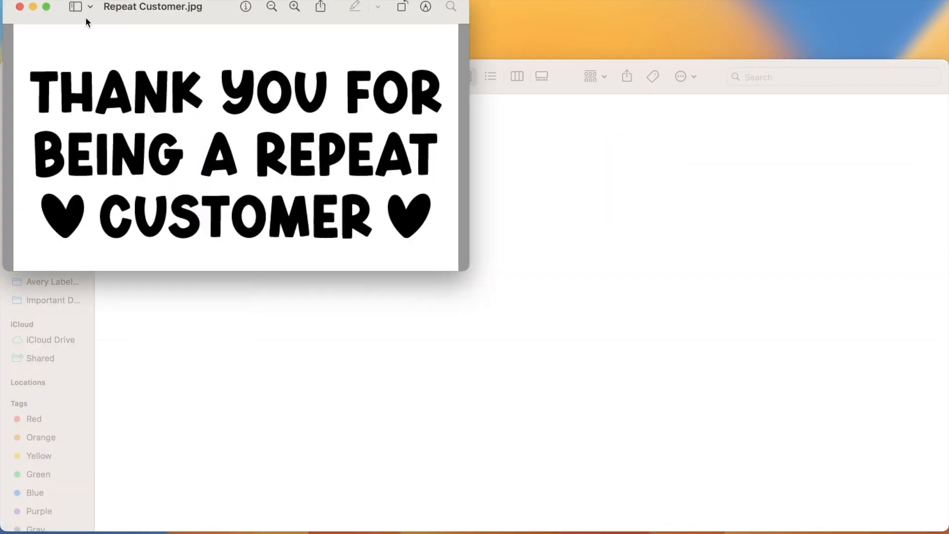
click(86, 1)
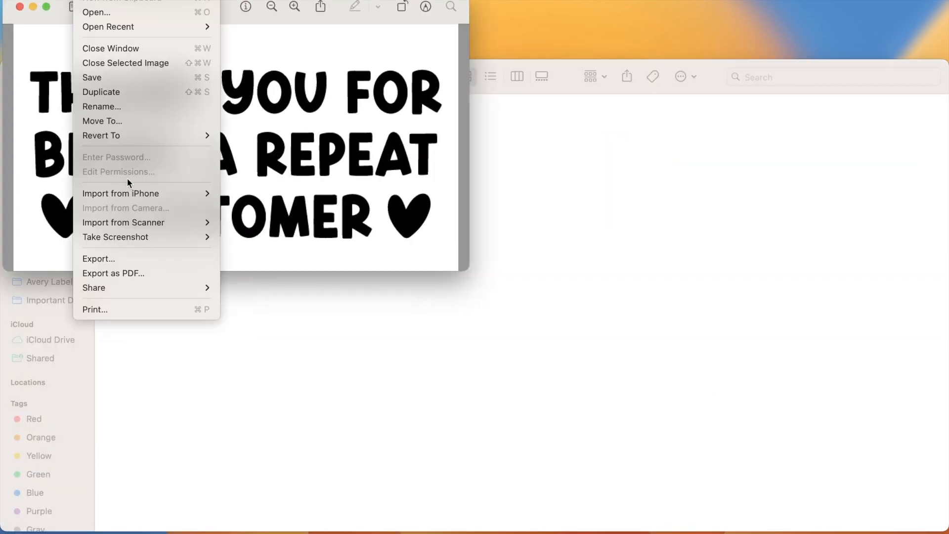
click(102, 311)
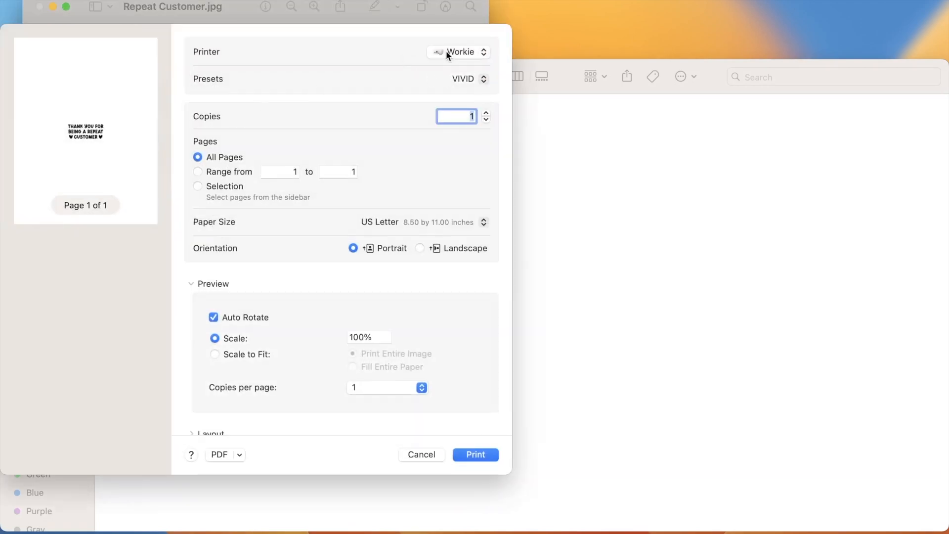
click(446, 52)
click(456, 19)
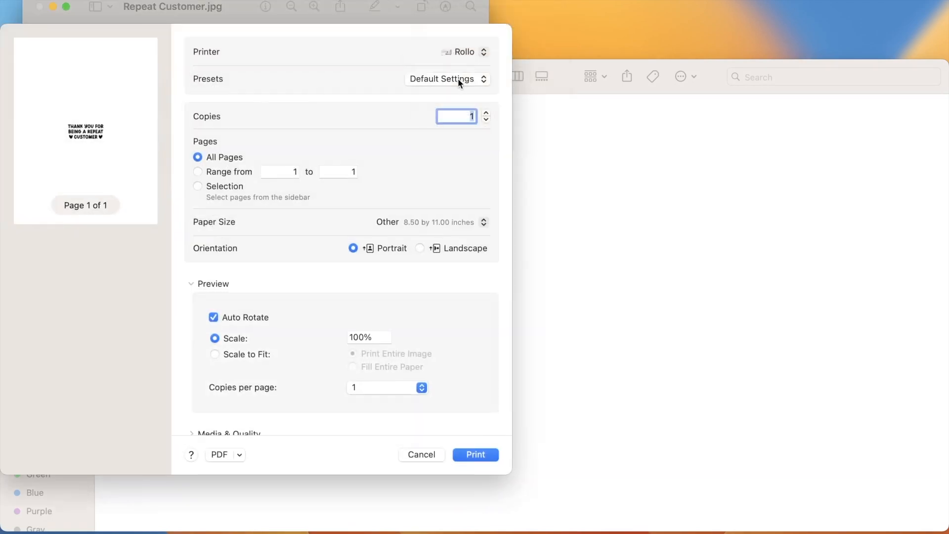
Keep the Default Settings preset and choose the custom Untitled paper size of 2.25 by 1.25 inches
click(451, 78)
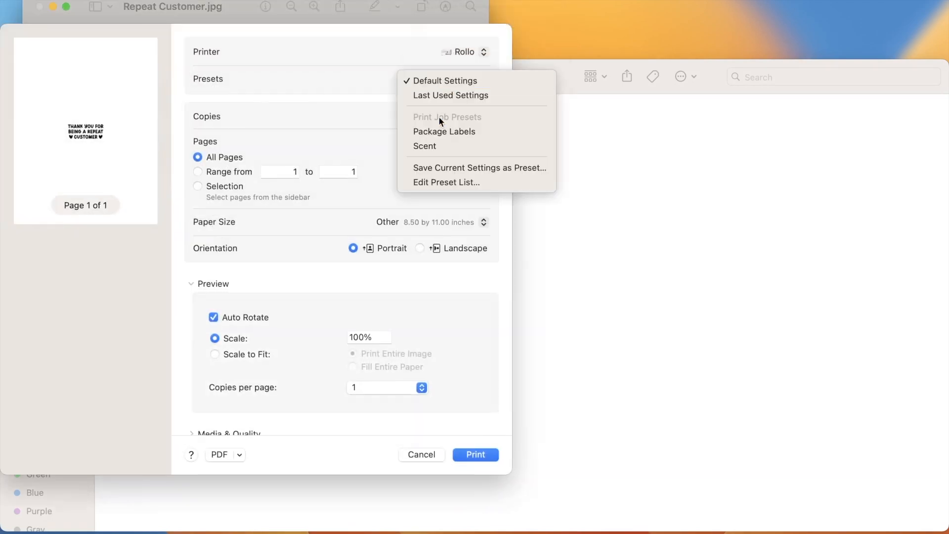
click(439, 78)
click(433, 224)
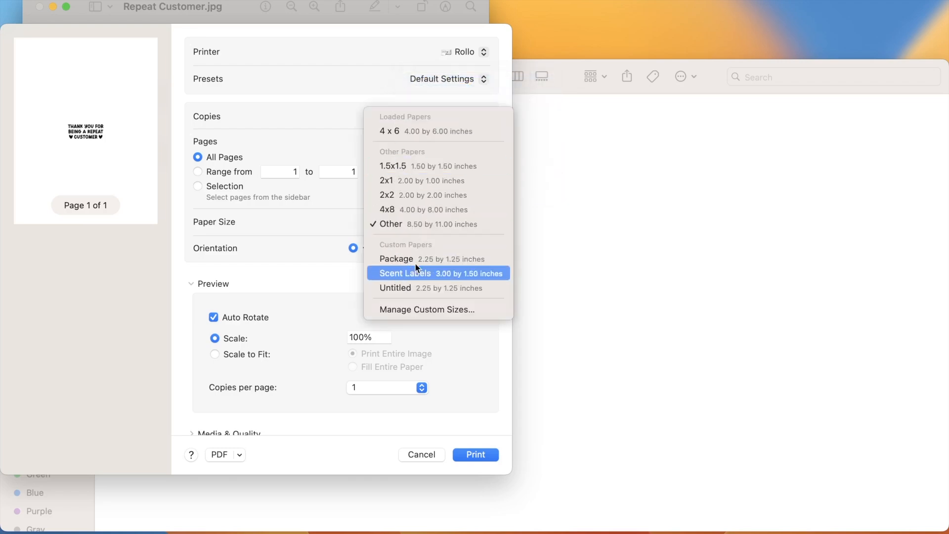
click(410, 286)
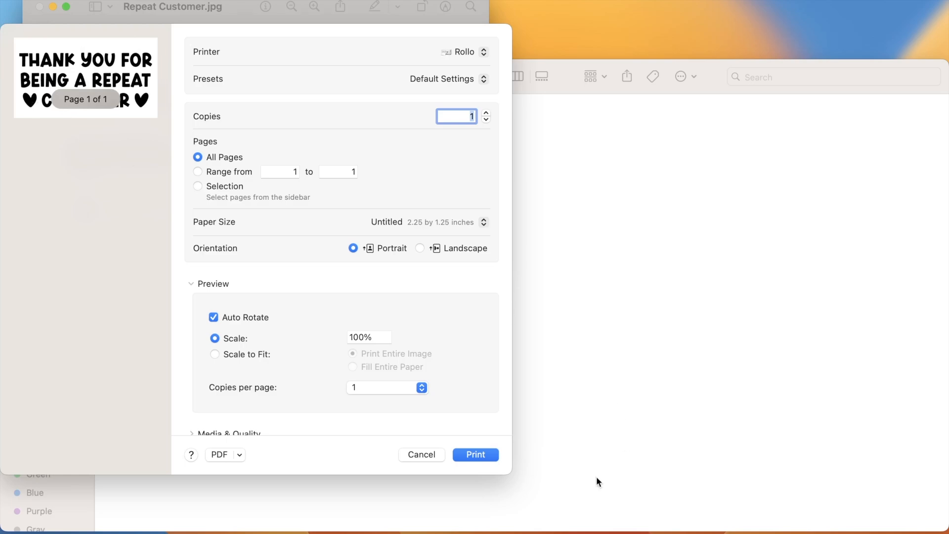
Leave the print setup without printing, close the image and open LT11_eggspecting.jpg from the LT11_eggspecting folder in Downloads
click(420, 458)
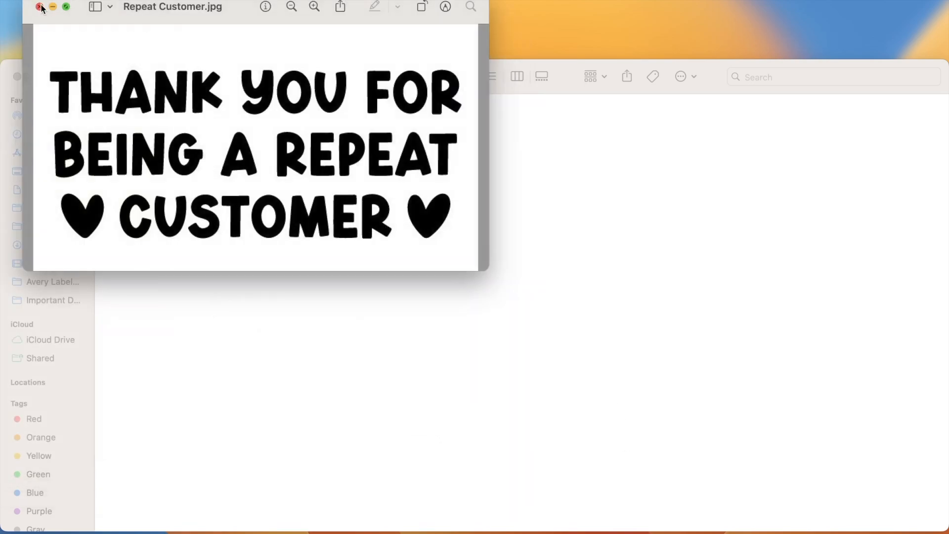
click(35, 6)
click(113, 76)
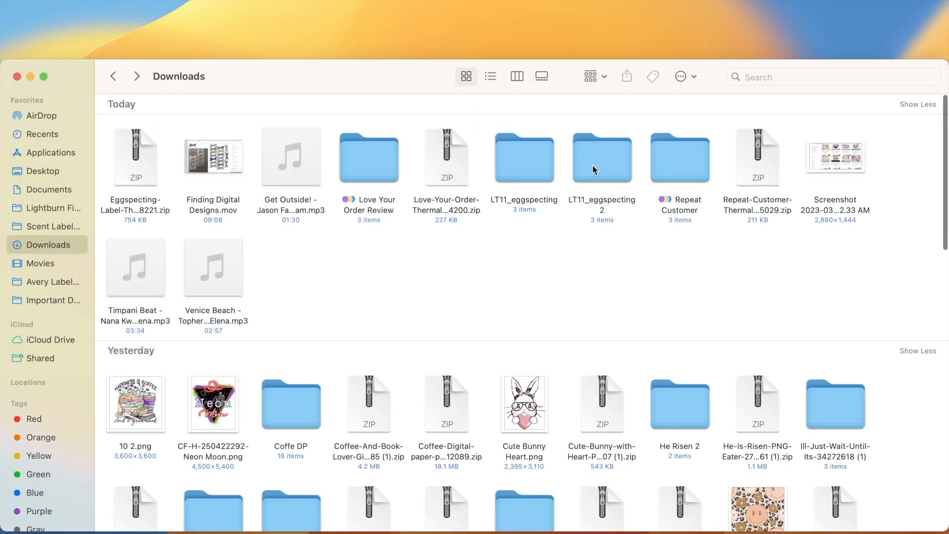
double_click(529, 159)
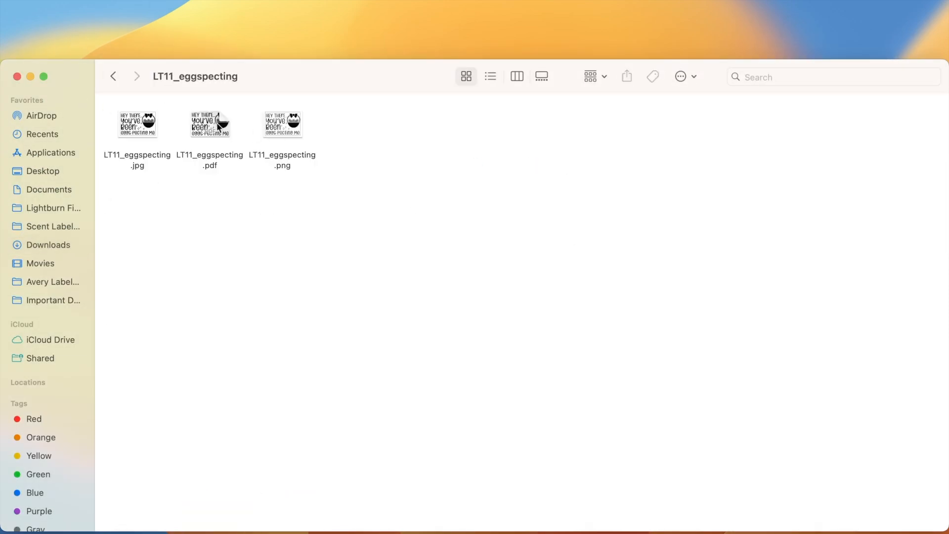
double_click(133, 130)
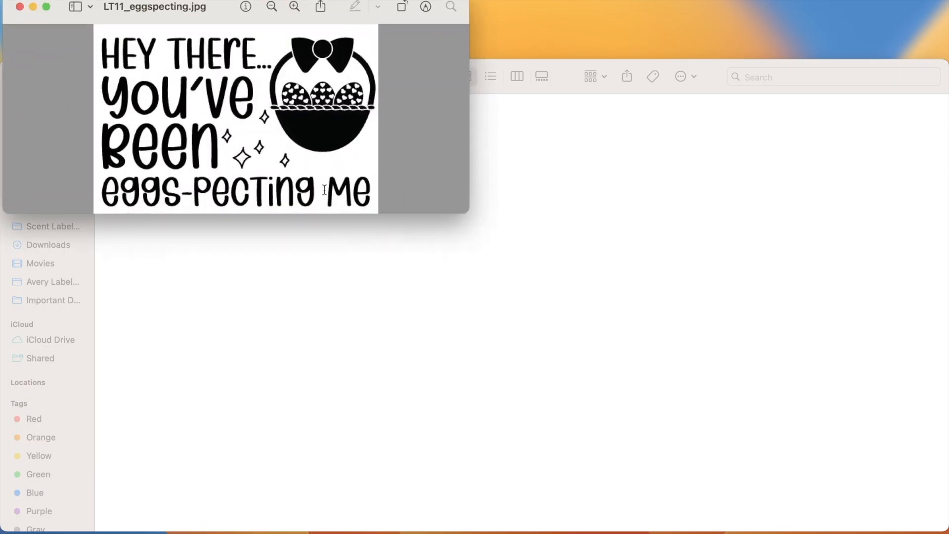
Set up the eggspecting image for printing on the Rollo printer with Default Settings and the Package 2.25 by 1.25 inch paper
click(86, 1)
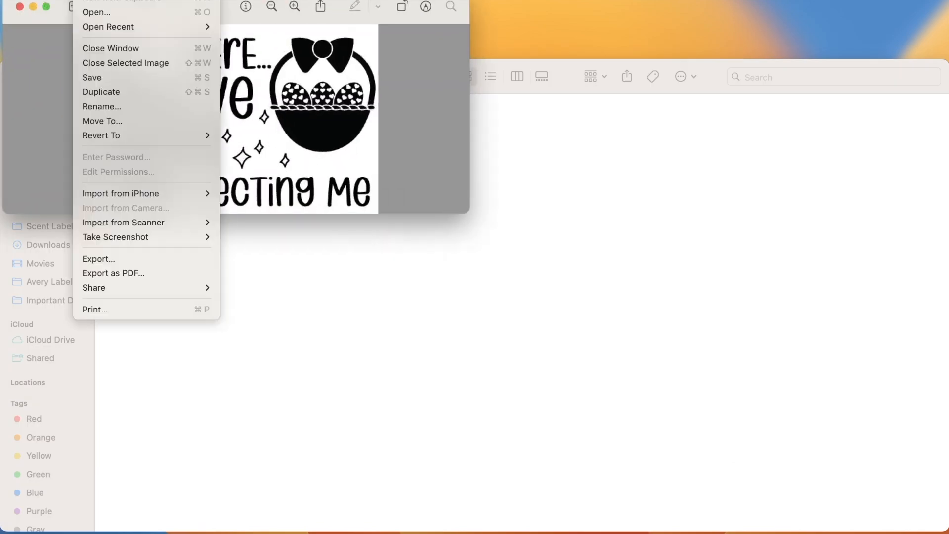
click(111, 308)
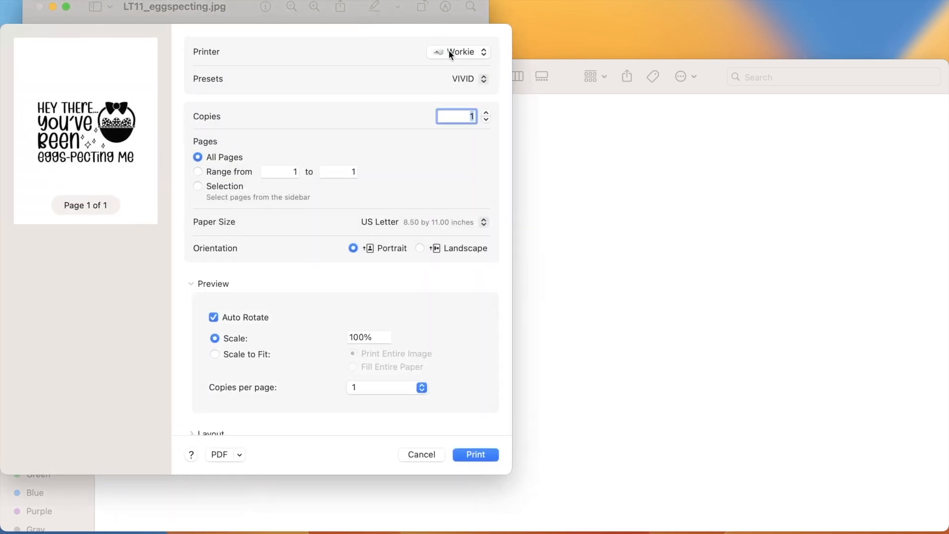
click(457, 49)
click(464, 19)
click(460, 79)
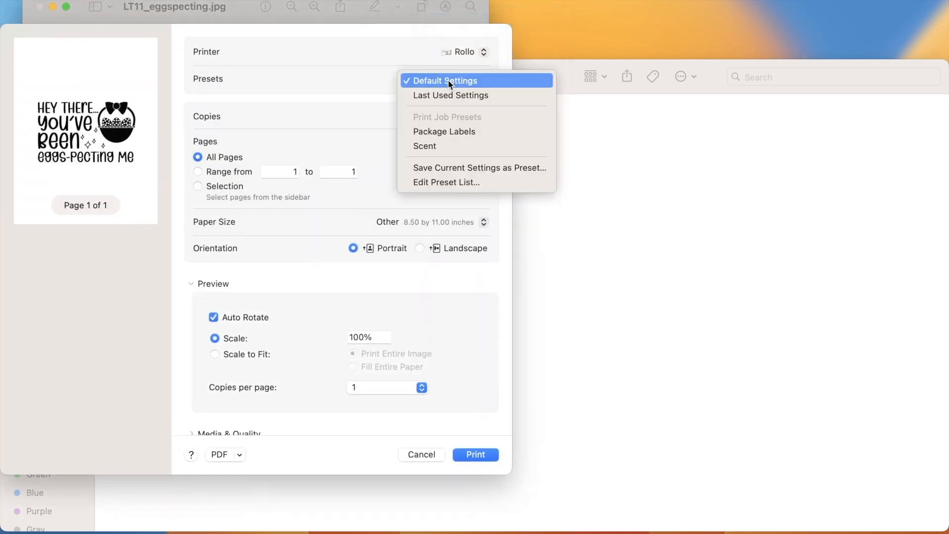
click(448, 81)
click(436, 224)
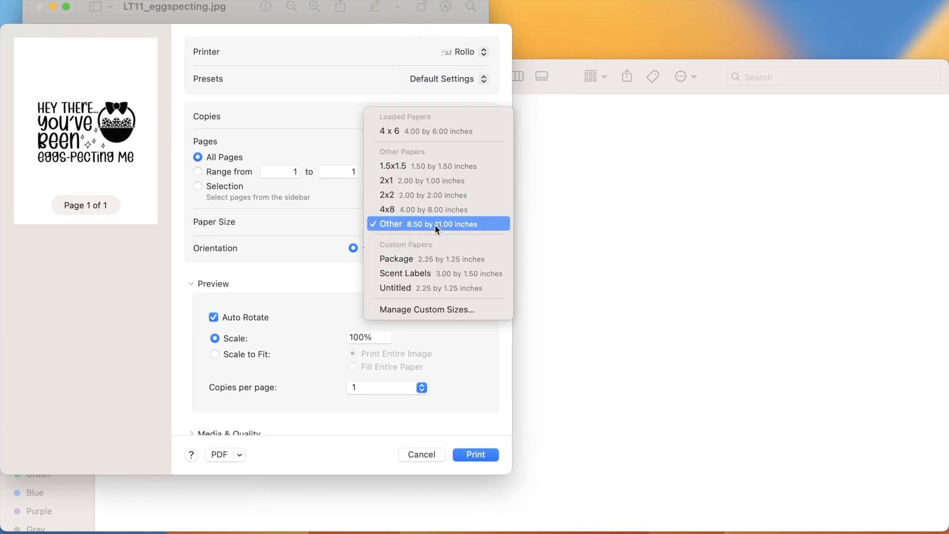
click(434, 260)
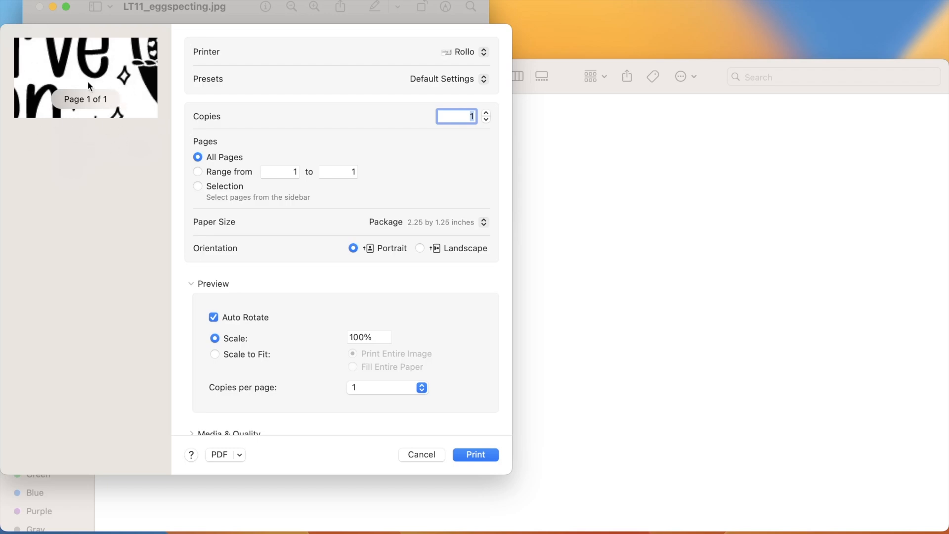
Leave the print setup without printing, close the eggspecting image and switch to the Canva projects page in the browser
click(423, 455)
click(39, 7)
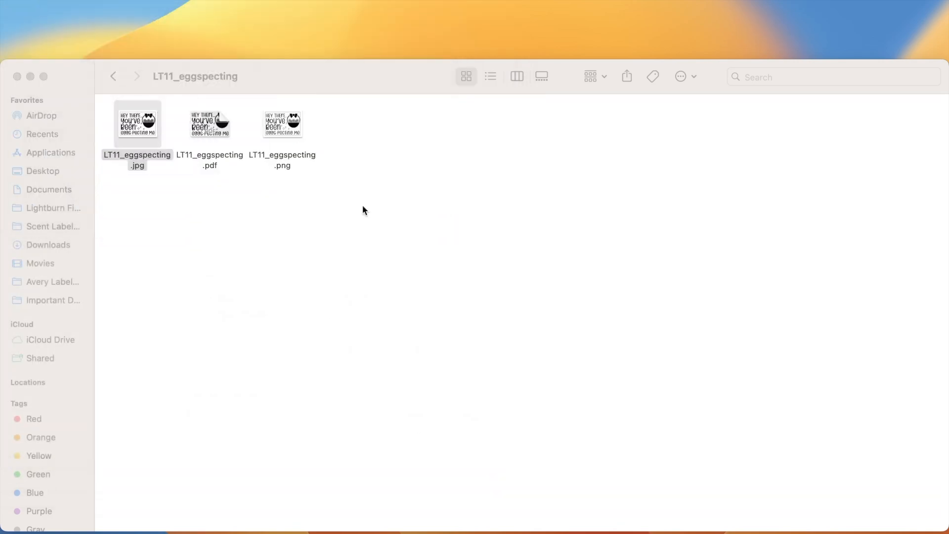
key(ctrl+Right)
click(730, 1)
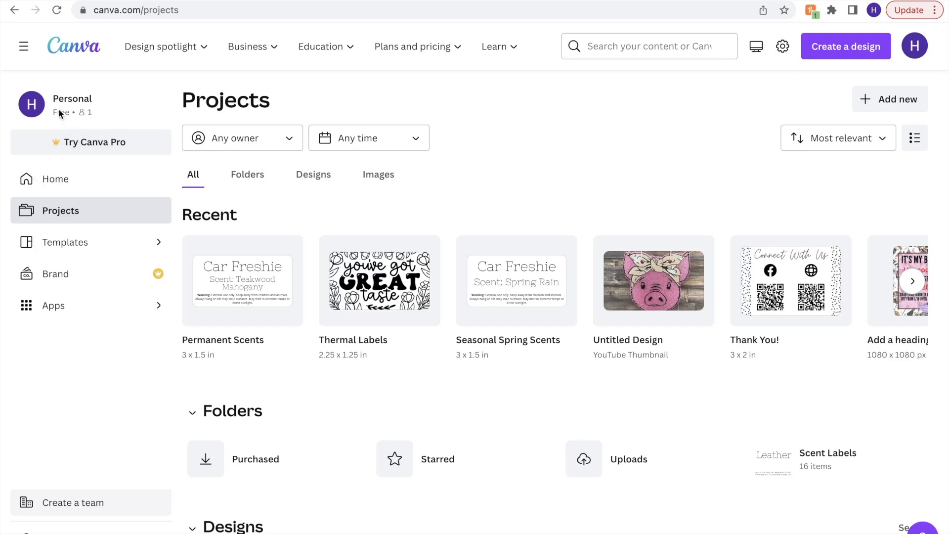
Start a new custom-size design with inches as the unit and a width of 2.25 in
click(840, 53)
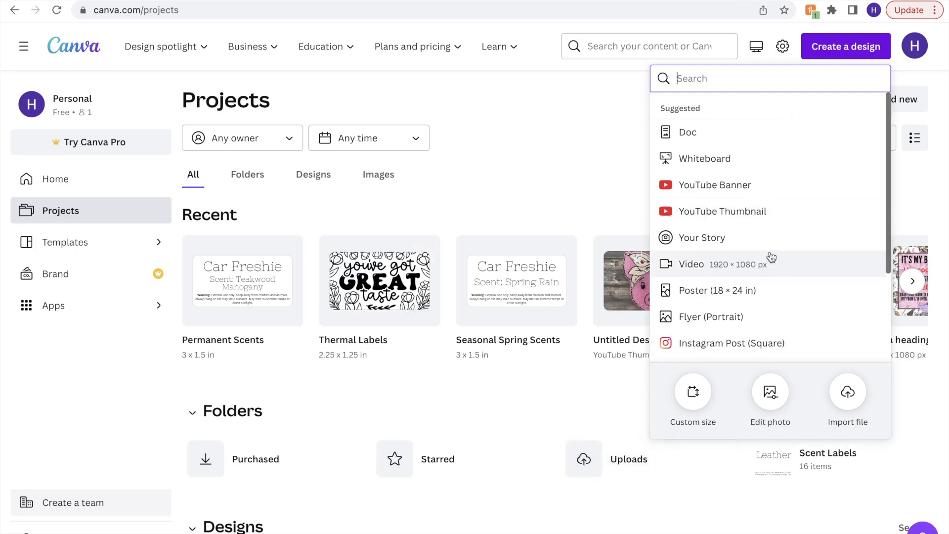
click(694, 405)
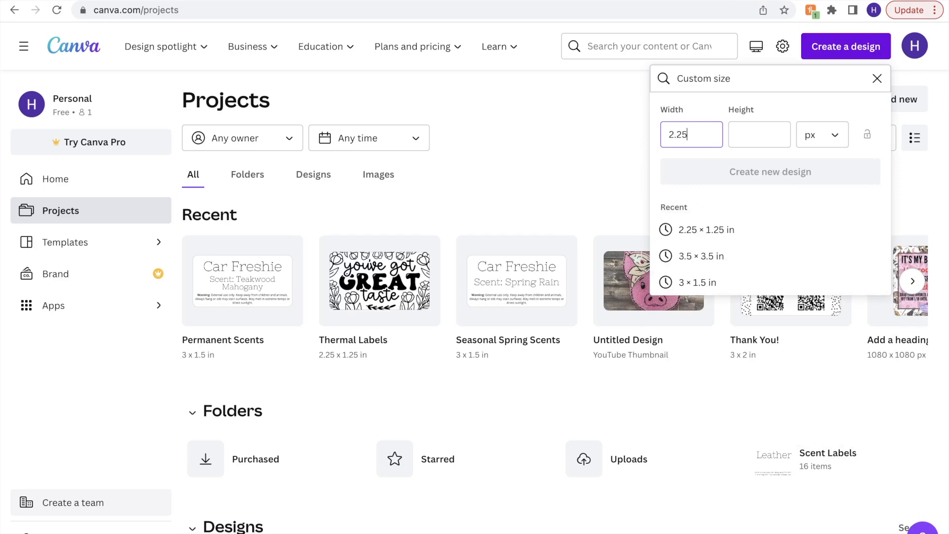
click(753, 133)
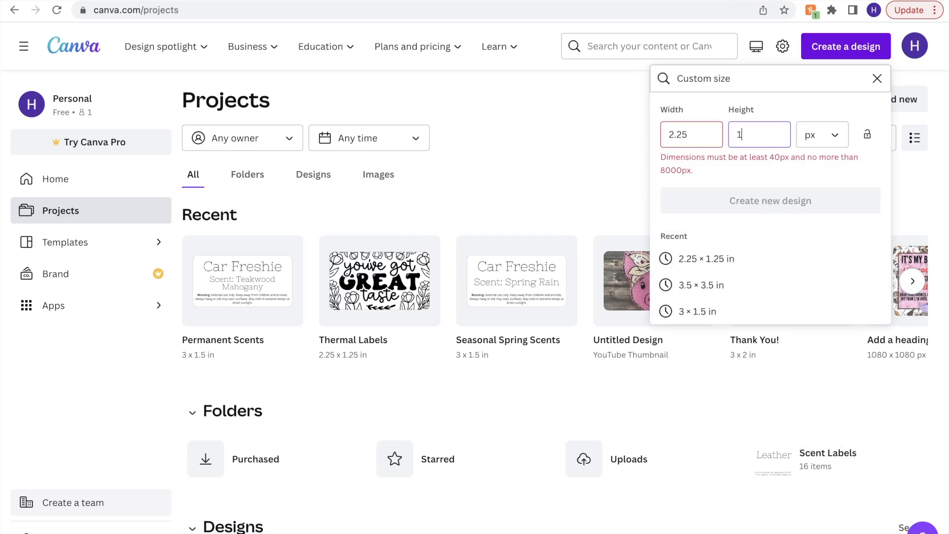
click(821, 134)
click(816, 199)
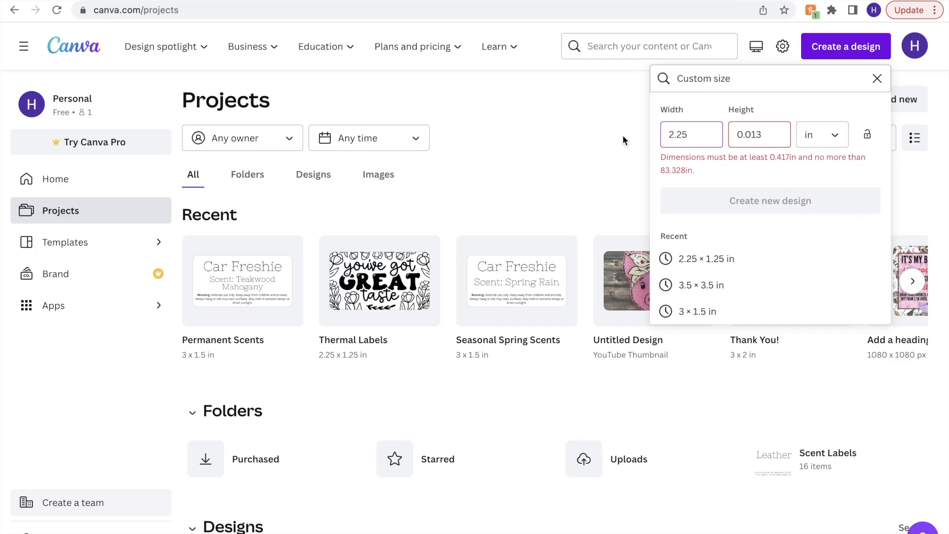
Set the custom design's height to 1.25 in and create the new design
click(777, 136)
key(BackSpace)
key(BackSpace)
key(BackSpace)
key(BackSpace)
key(BackSpace)
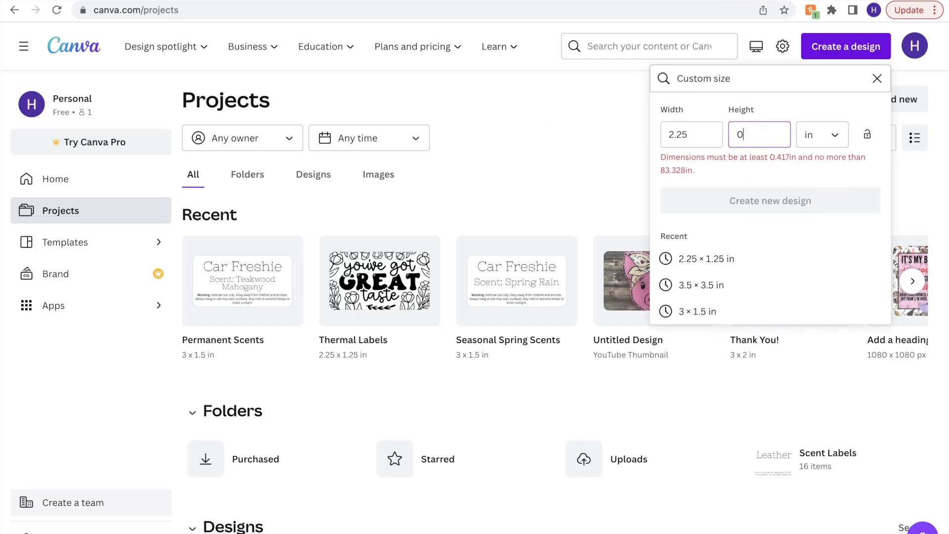
text(1.25)
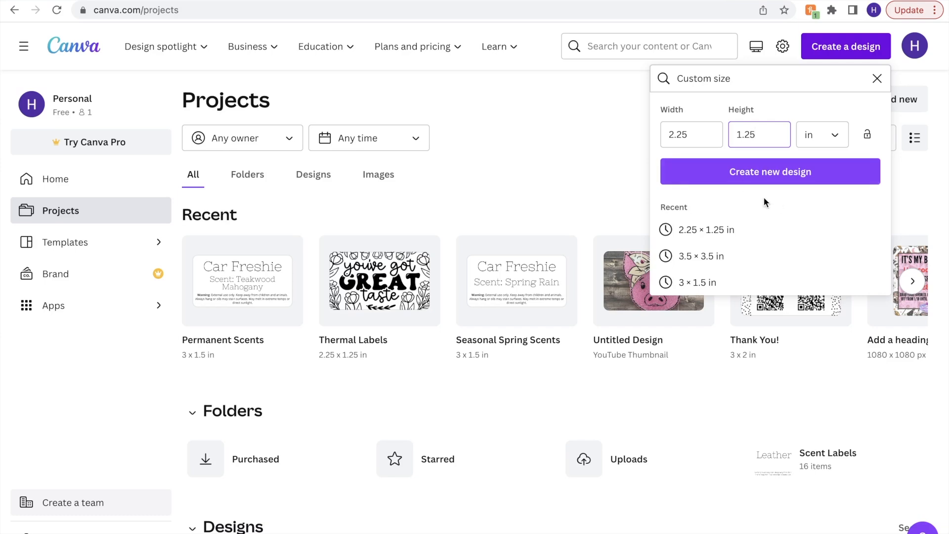
click(756, 173)
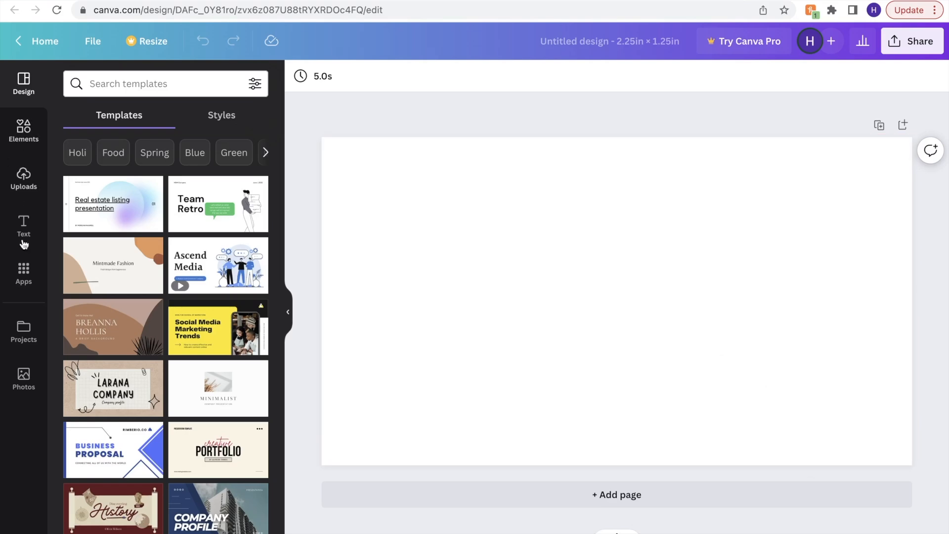
Upload LT11_eggspecting.jpg from the LT11_eggspecting 2 folder in Downloads to the design's image uploads
click(22, 181)
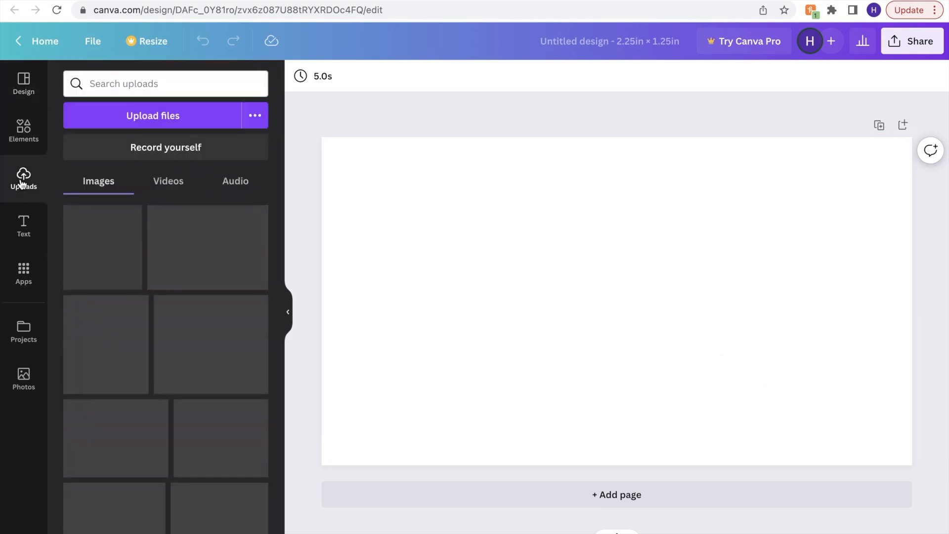
click(153, 115)
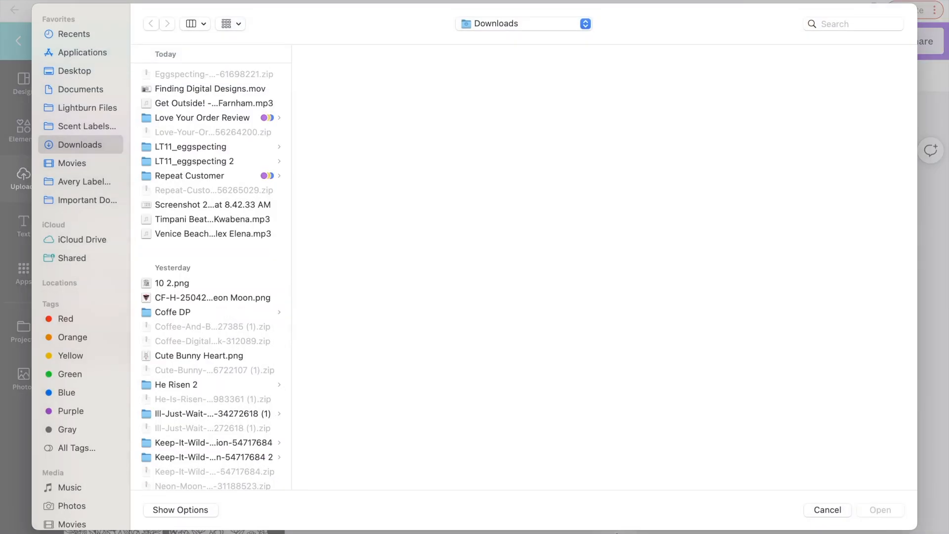
click(196, 165)
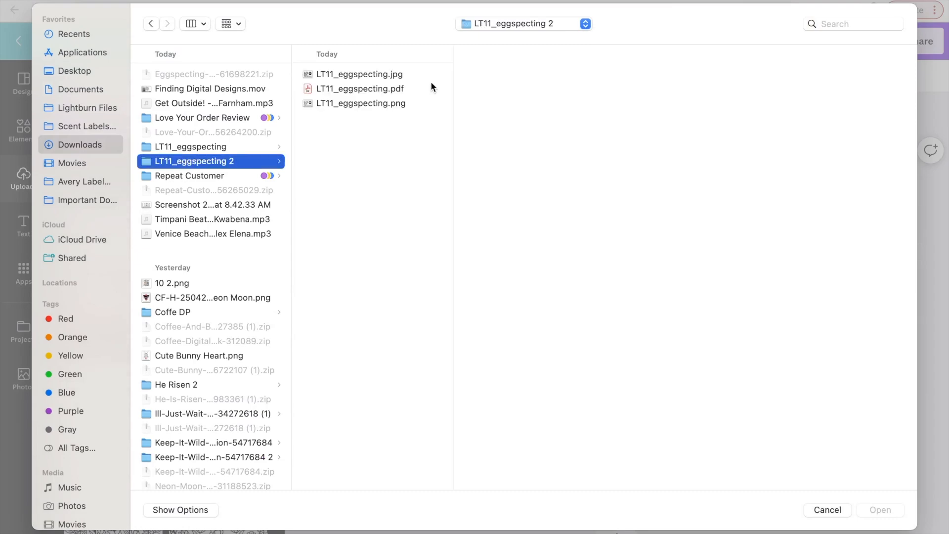
click(360, 76)
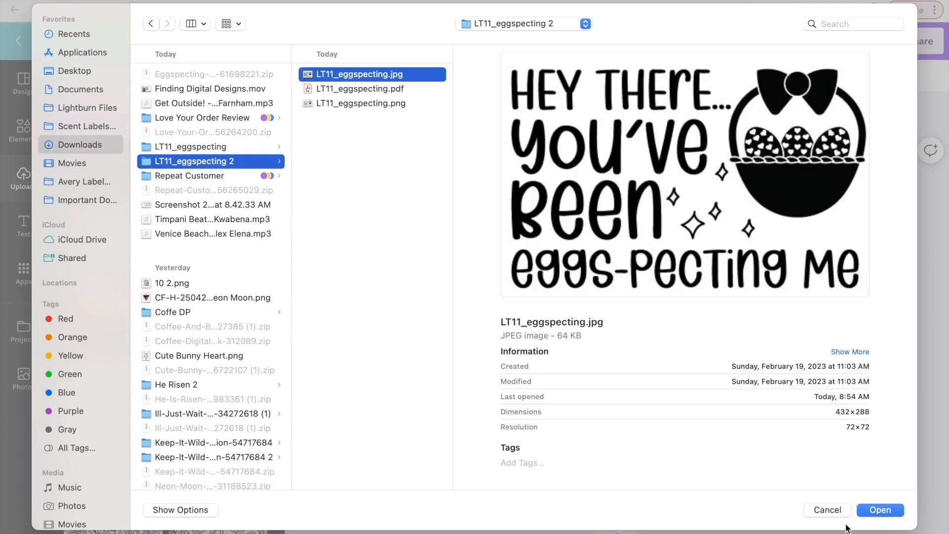
click(872, 510)
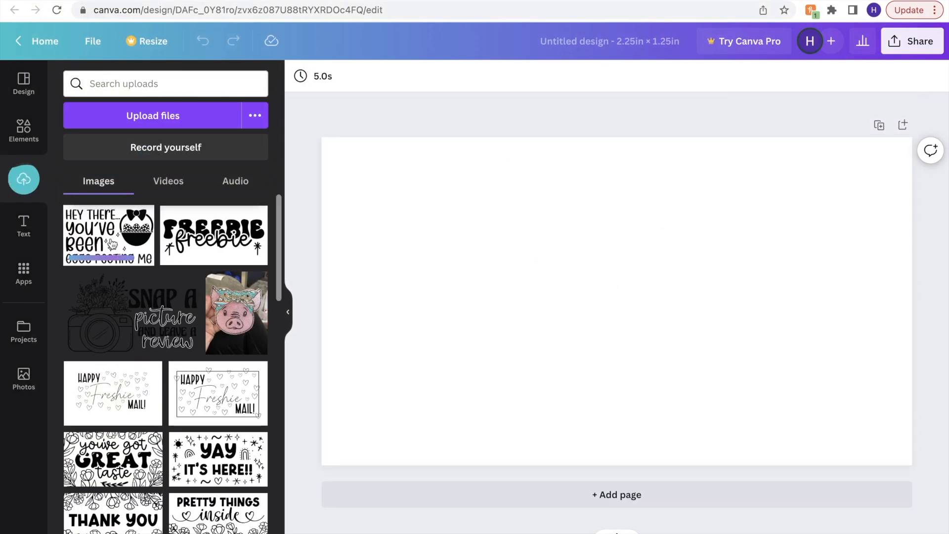
Place the uploaded eggspecting image on the blank page and enlarge it proportionally to almost fill the page height
drag(112, 244, 642, 282)
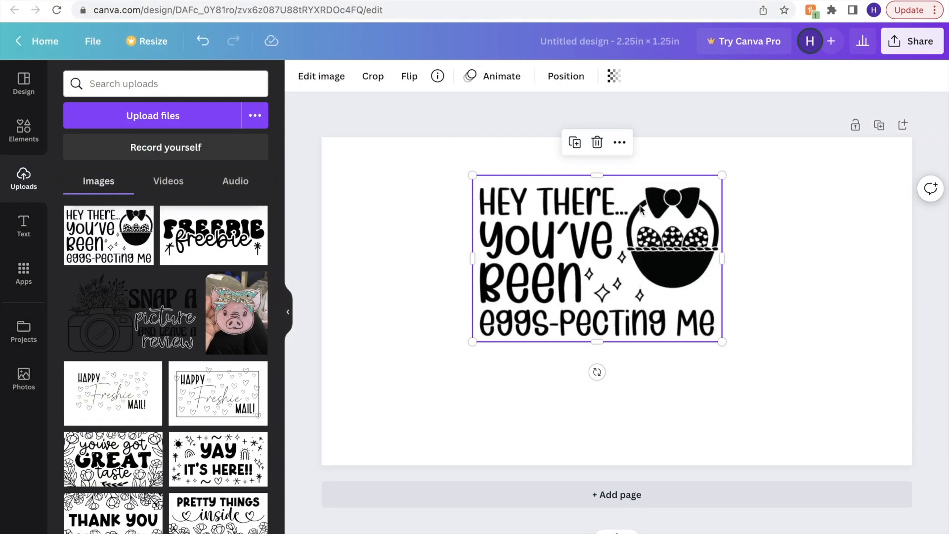
drag(720, 173, 859, 85)
drag(761, 246, 806, 368)
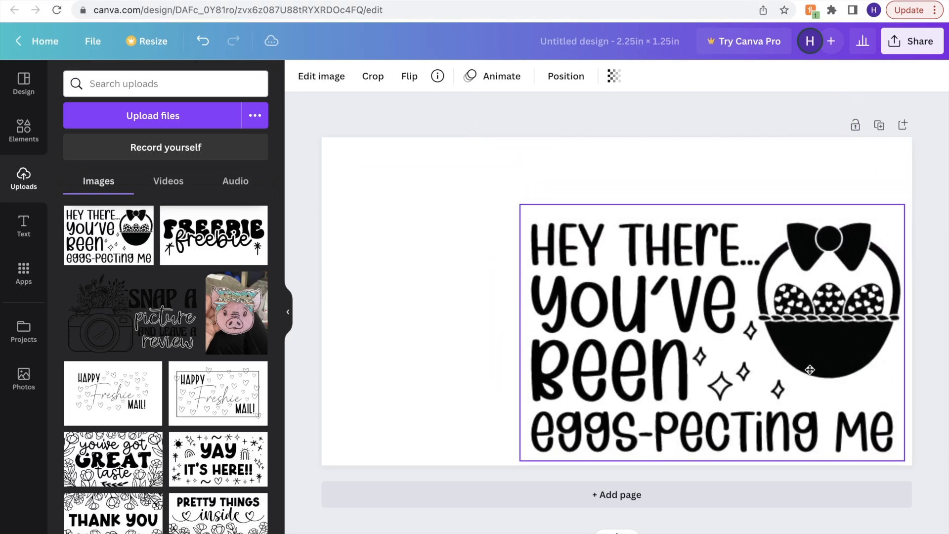
drag(514, 204, 379, 175)
drag(554, 261, 514, 263)
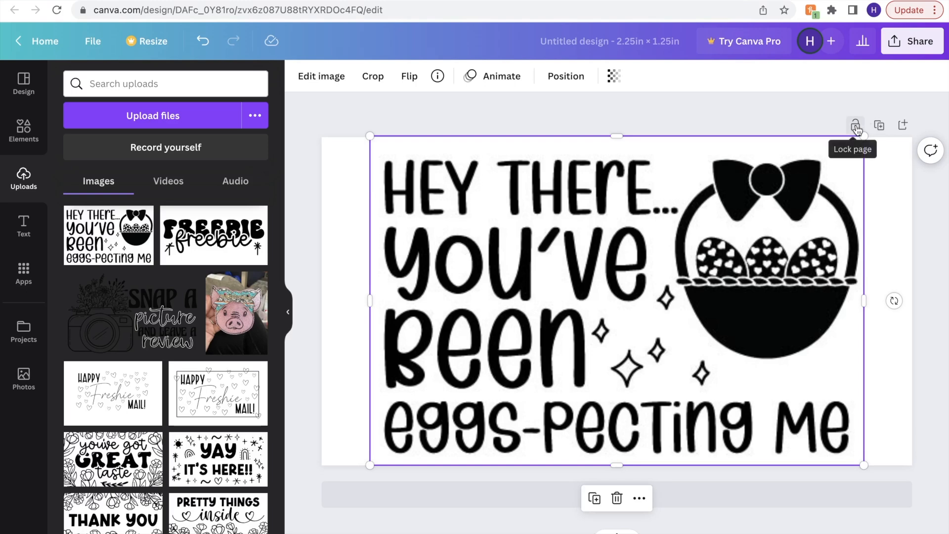
drag(859, 138, 850, 144)
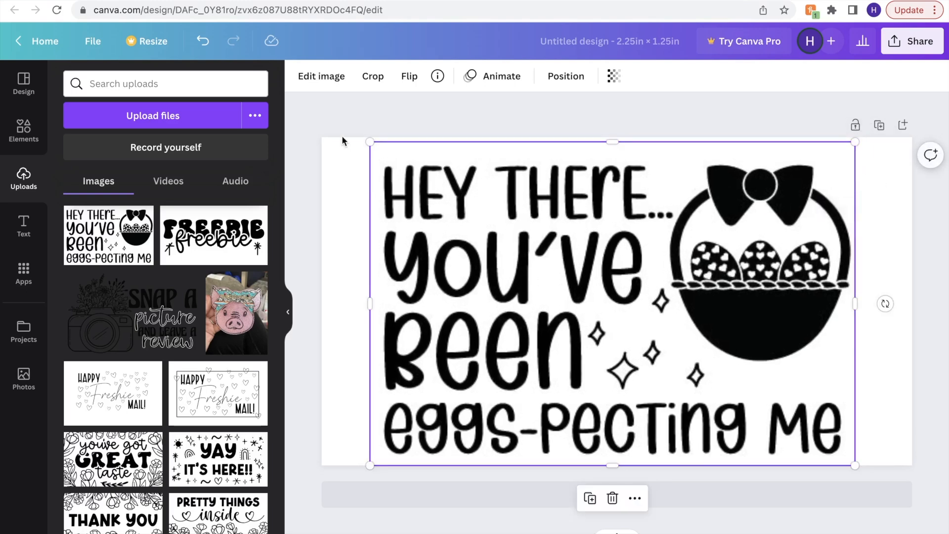
click(320, 75)
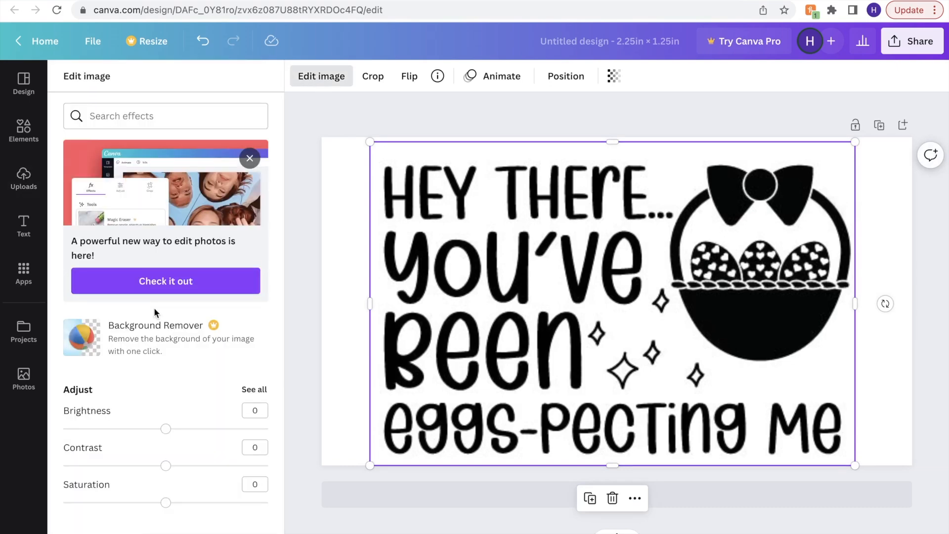
scroll(201, 418, down, 20)
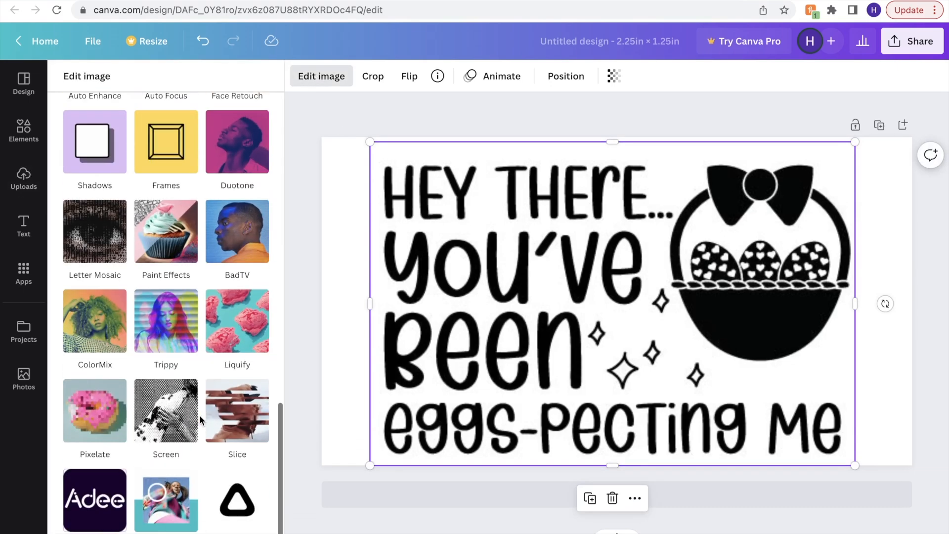
click(635, 498)
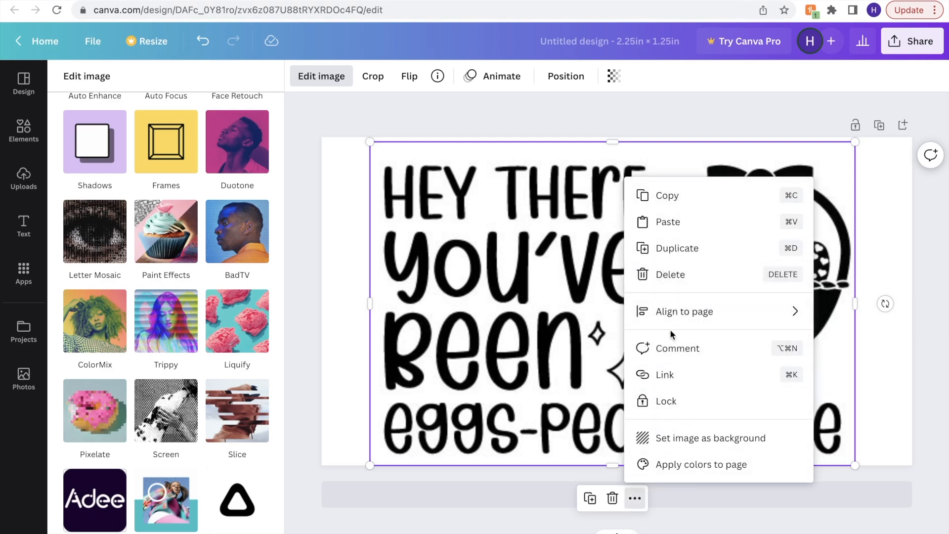
click(786, 437)
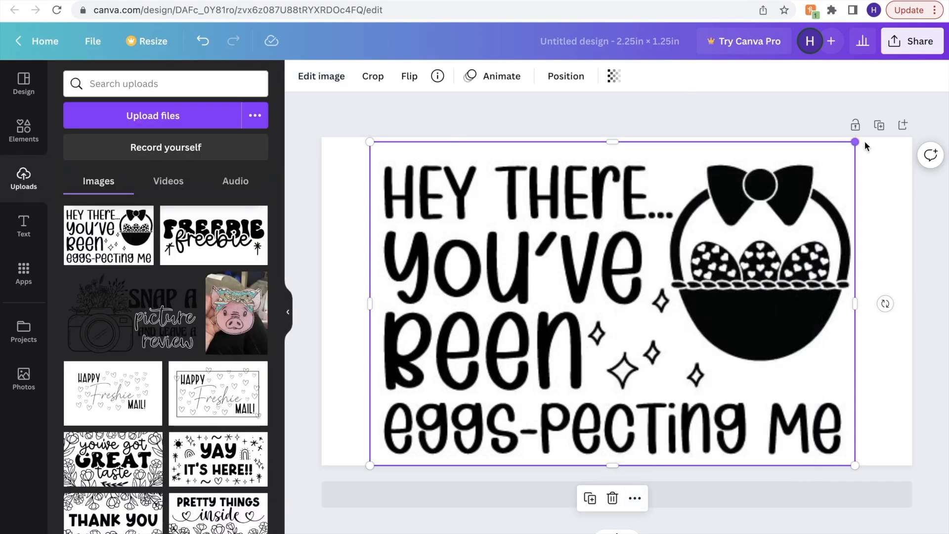
Shift the eggspecting image to the horizontal centre of the page, and delete it from the design
drag(723, 294, 727, 294)
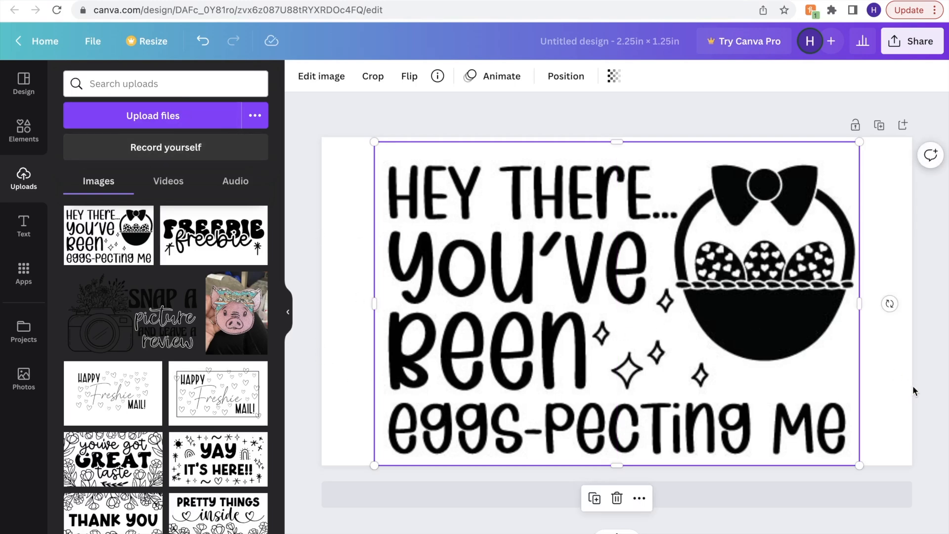
click(939, 442)
drag(657, 325, 655, 320)
click(938, 340)
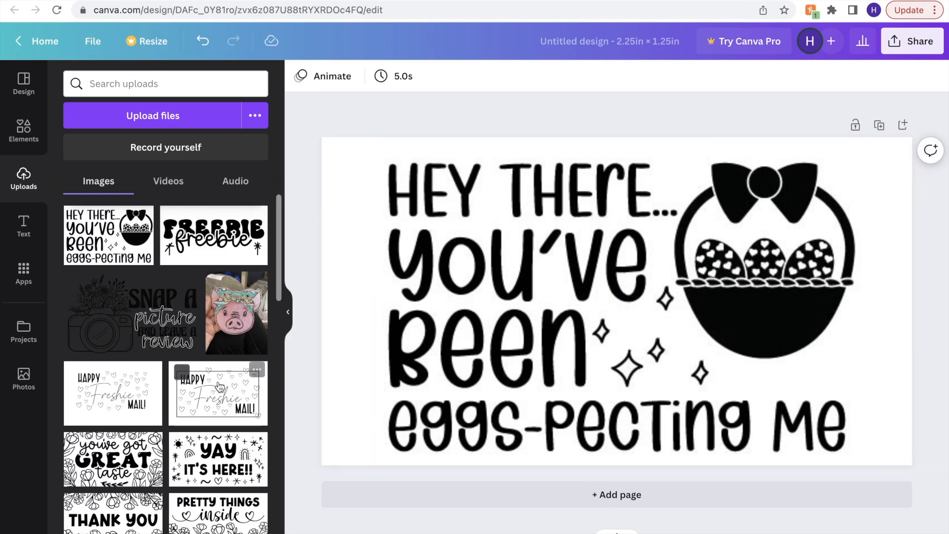
click(460, 328)
key(Delete)
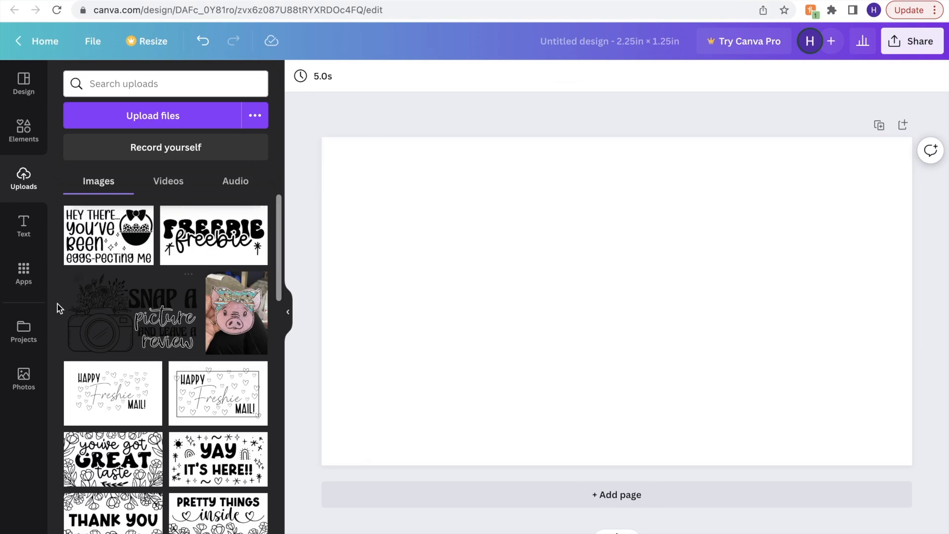
Try the uploaded "YAY IT'S HERE!!" image enlarged on the blank page, and remove it again
drag(206, 462, 626, 324)
drag(568, 270, 285, 159)
key(Delete)
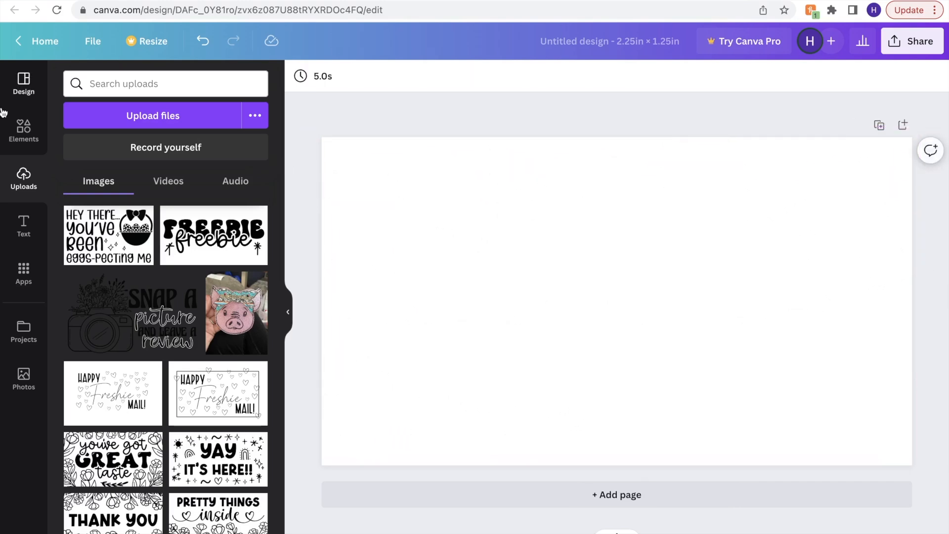
Place the uploaded eggspecting image on the blank page, enlarge it proportionally to almost the full page height and centre it
click(125, 244)
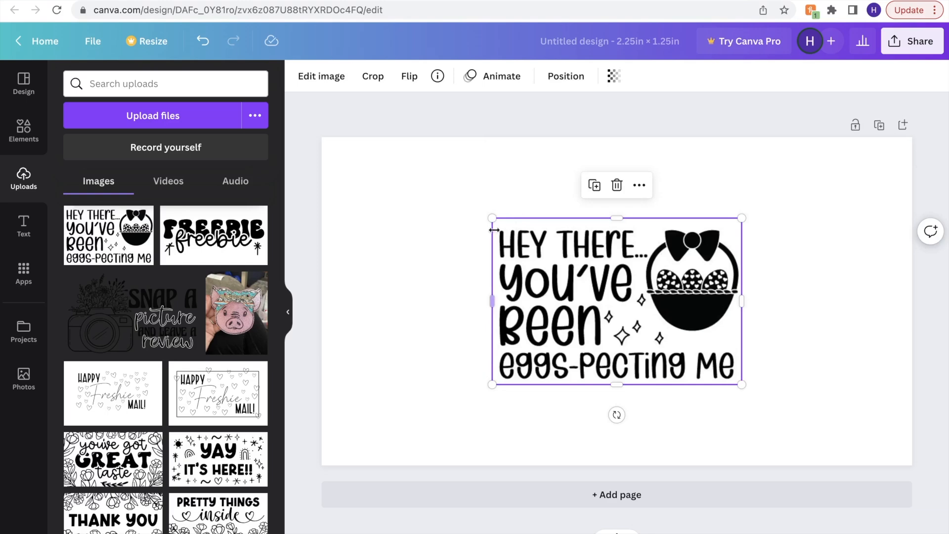
drag(470, 215, 241, 142)
drag(475, 239, 572, 304)
drag(846, 144, 863, 134)
drag(725, 235, 716, 242)
click(897, 333)
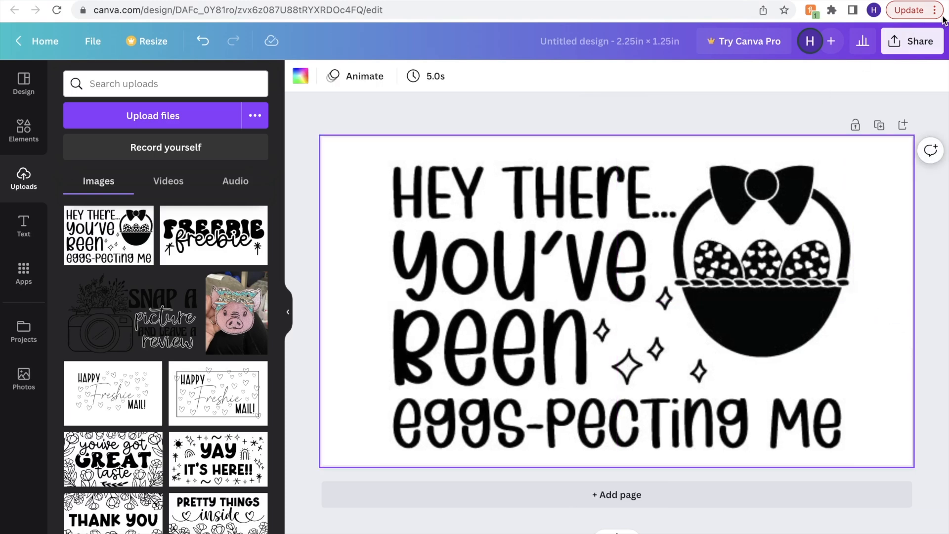
Download the 2.25 x 1.25 in eggspecting design as a PNG
click(914, 41)
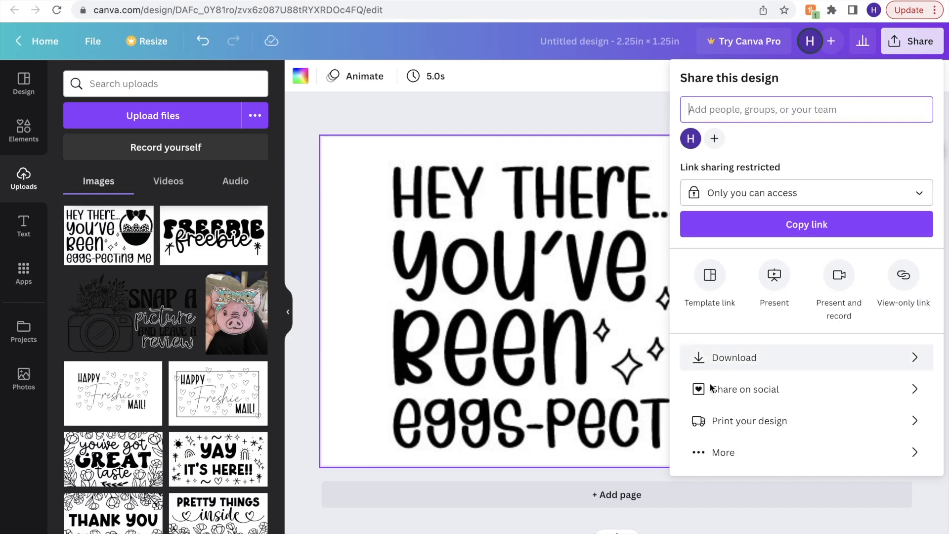
click(729, 357)
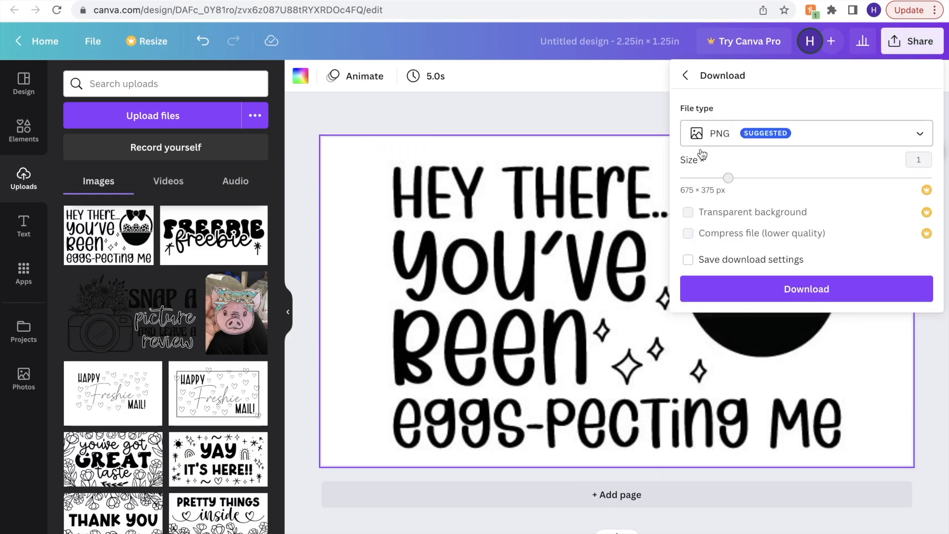
click(767, 289)
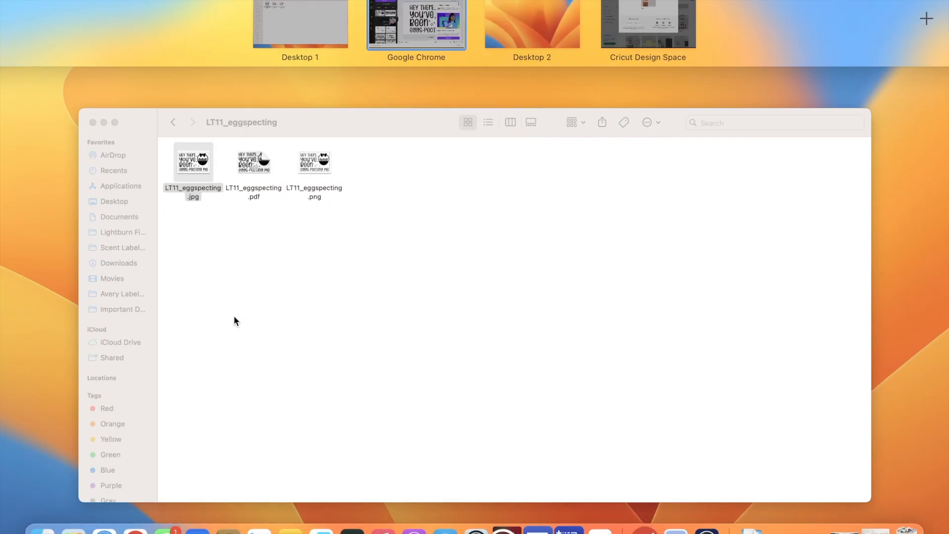
Switch to Finder, open Untitled design.png from Downloads in Preview and start printing it
click(234, 317)
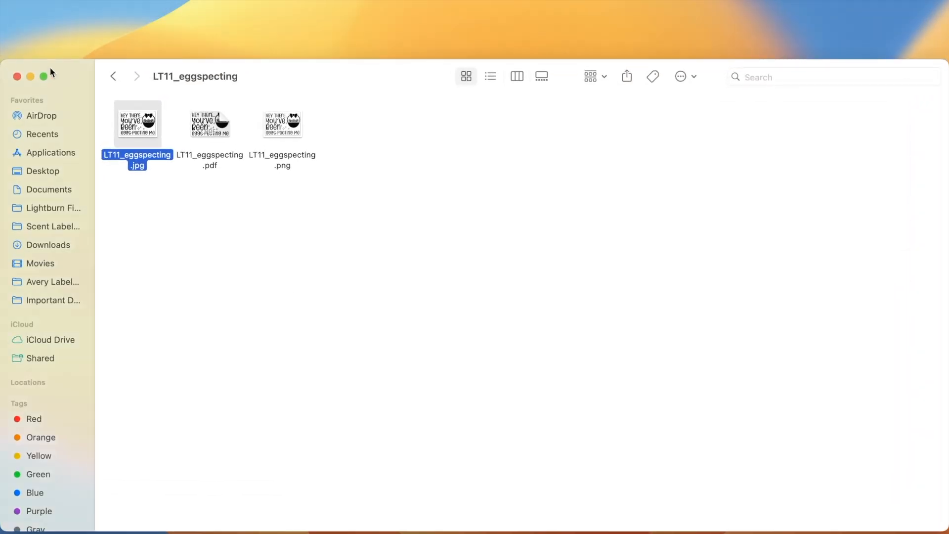
click(55, 245)
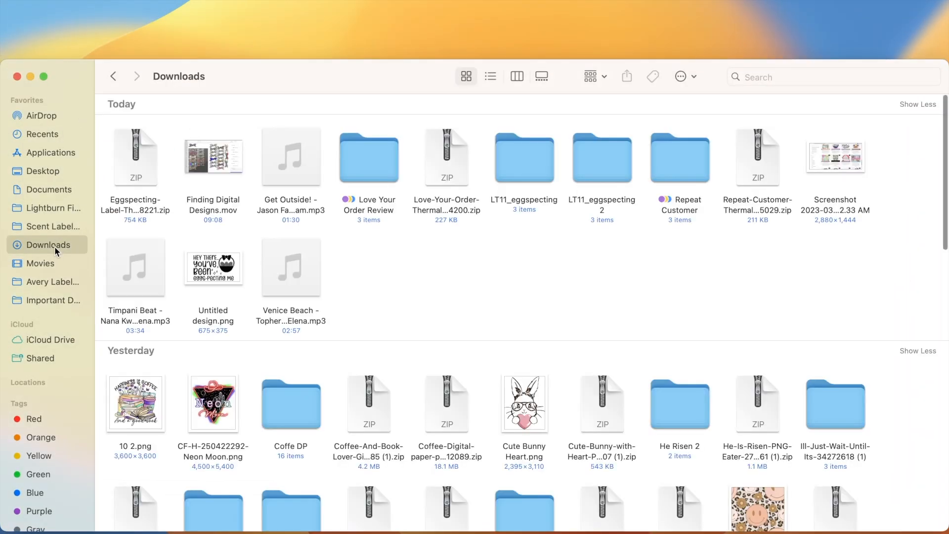
double_click(231, 267)
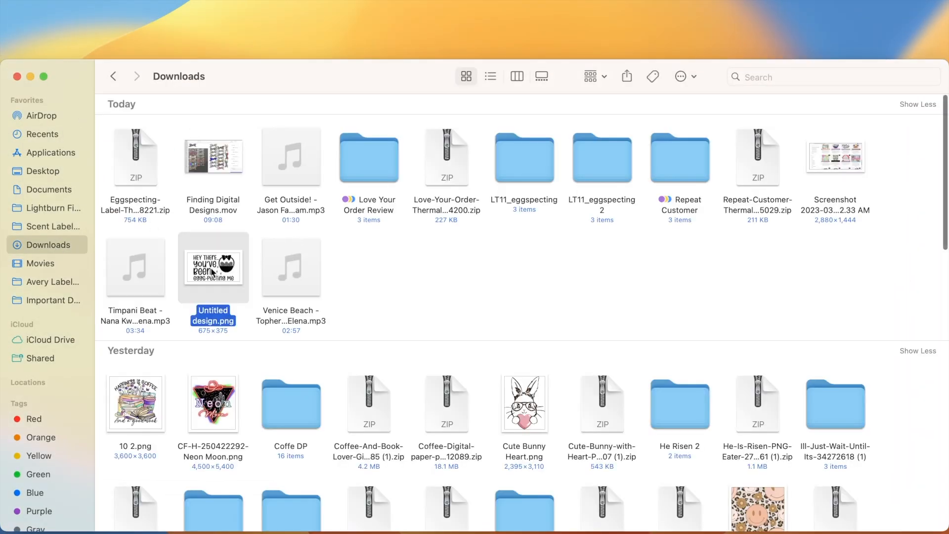
click(91, 1)
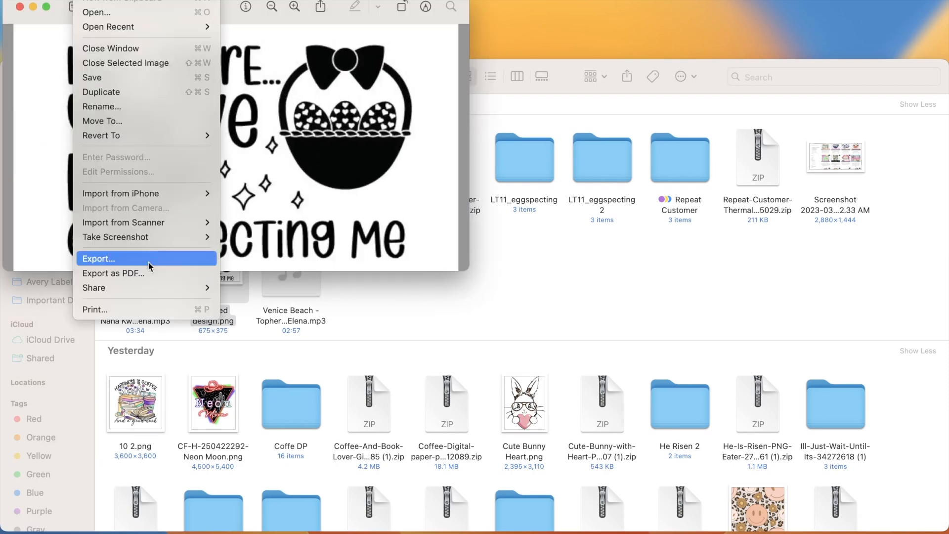
click(117, 310)
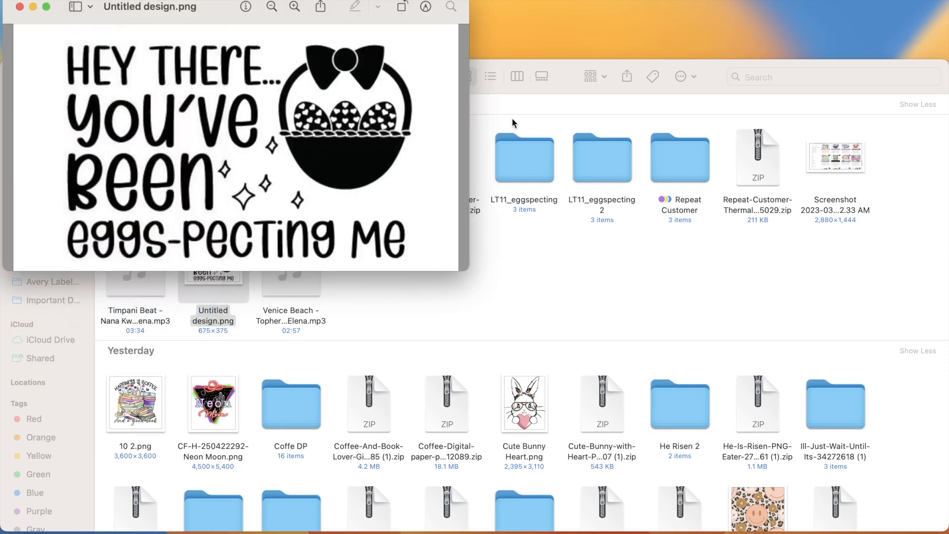
Choose the Rollo printer and the custom Package paper size of 2.25 by 1.25 inches for the print
click(448, 54)
click(453, 20)
click(448, 223)
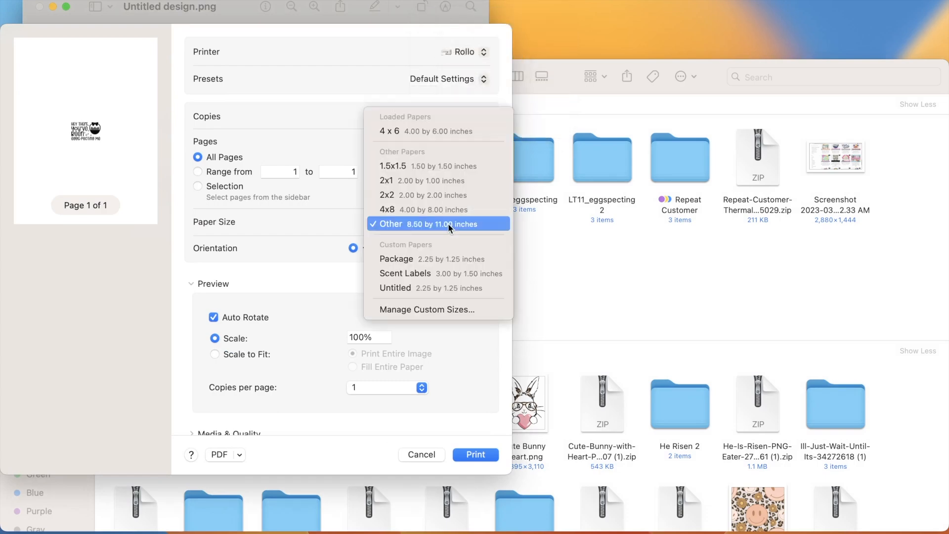
click(441, 260)
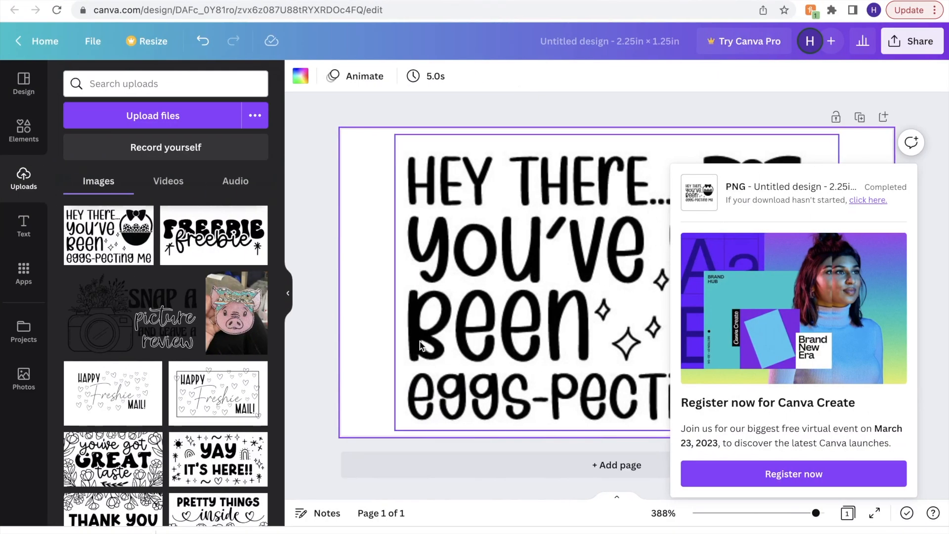
Switch back to Canva, delete the eggspecting image and add a default heading at the centre of the blank page
click(455, 341)
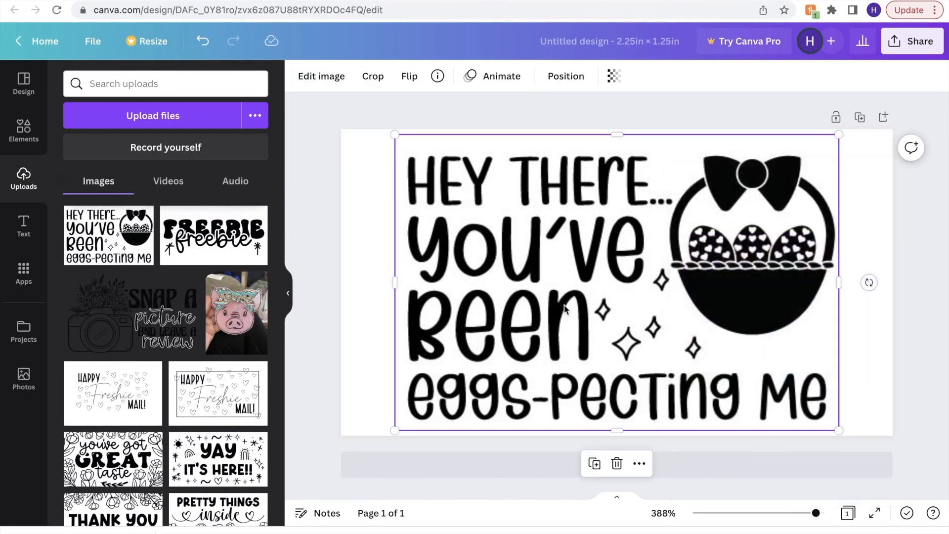
key(Delete)
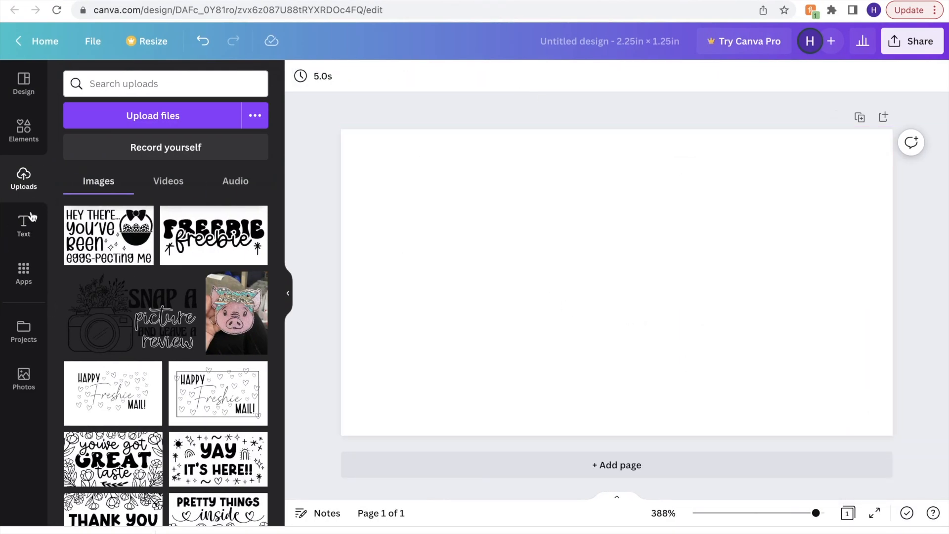
click(24, 225)
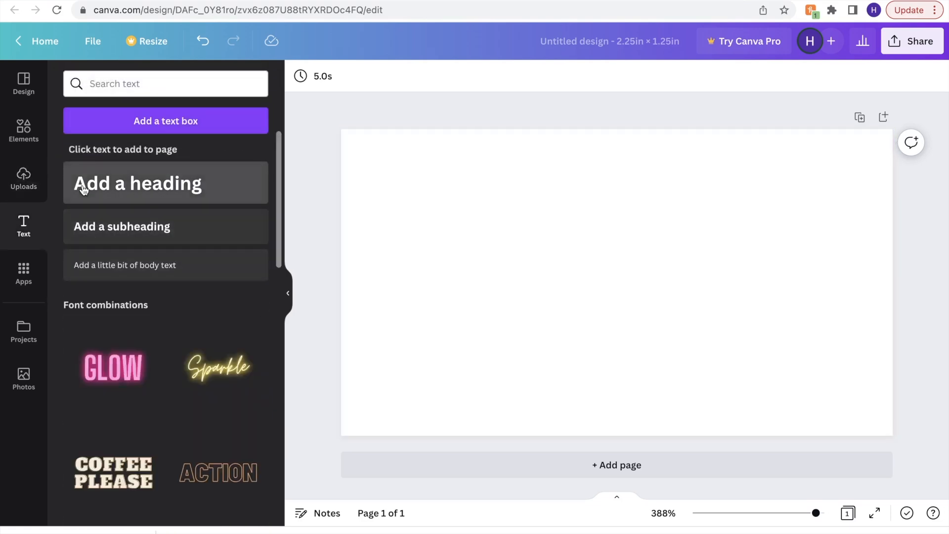
click(85, 184)
click(595, 283)
drag(595, 283, 603, 283)
drag(685, 282, 672, 215)
click(662, 278)
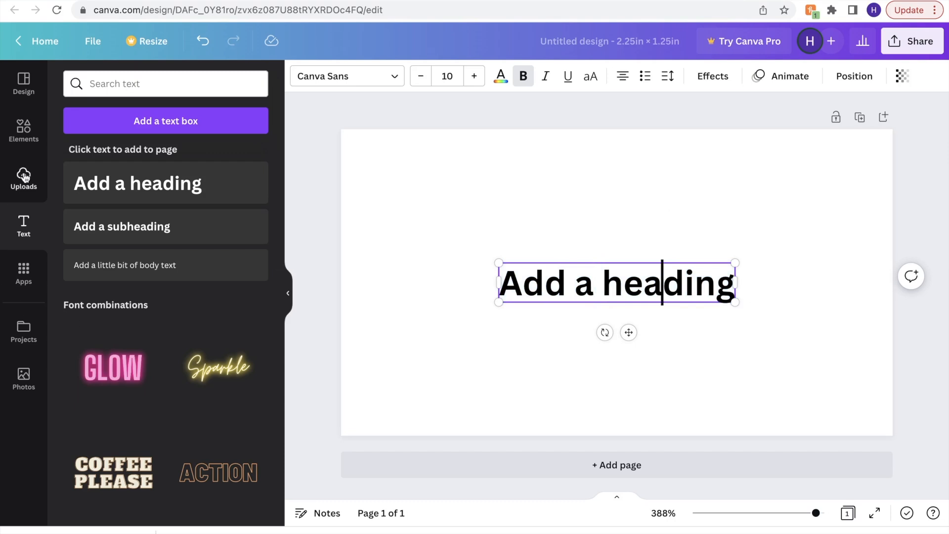
click(23, 131)
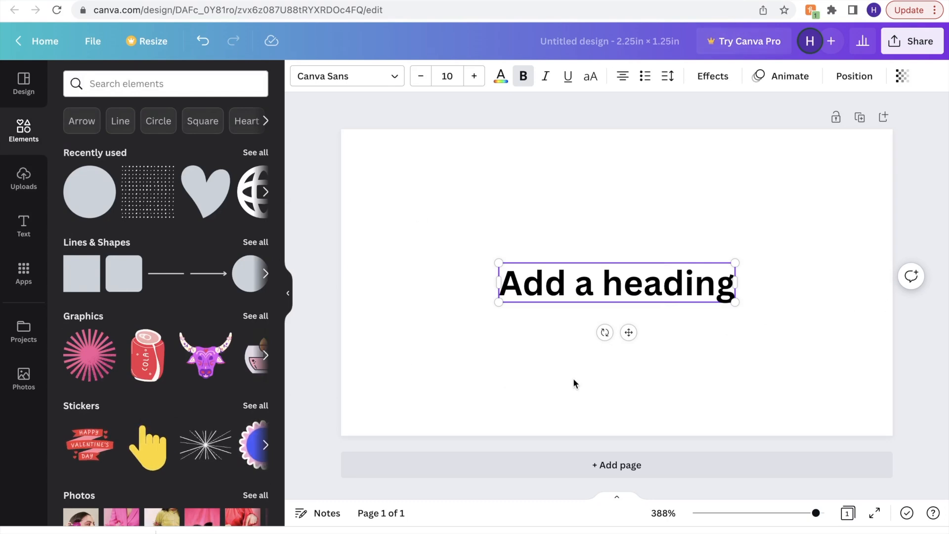
click(906, 43)
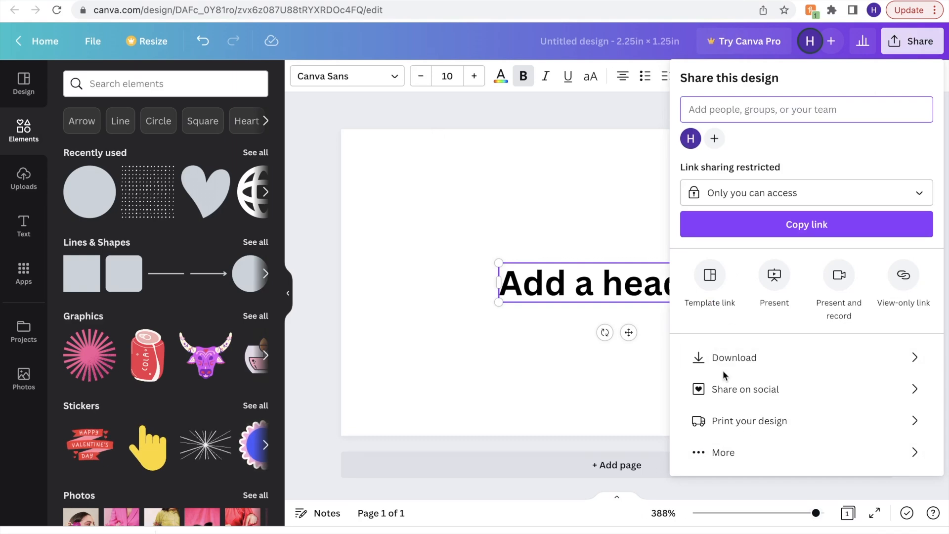
click(544, 173)
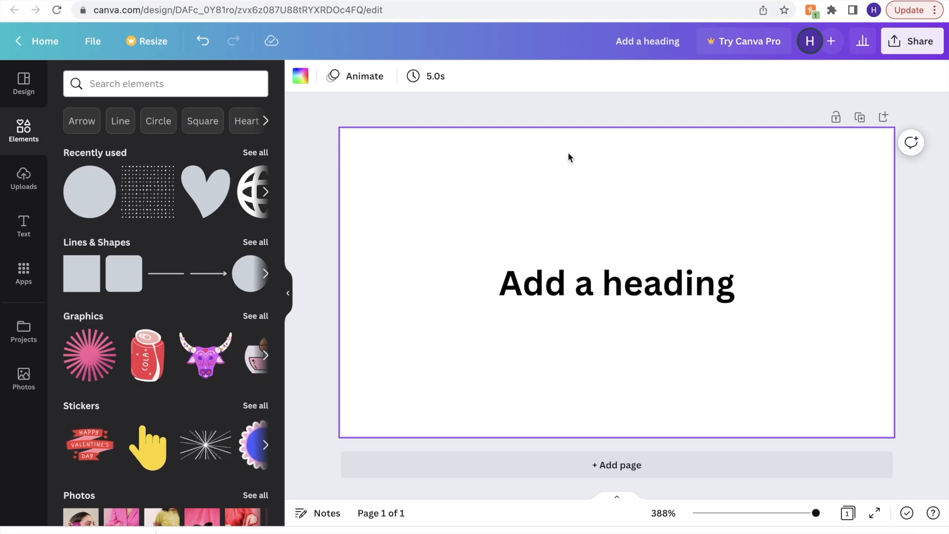
mouse_move(643, 1)
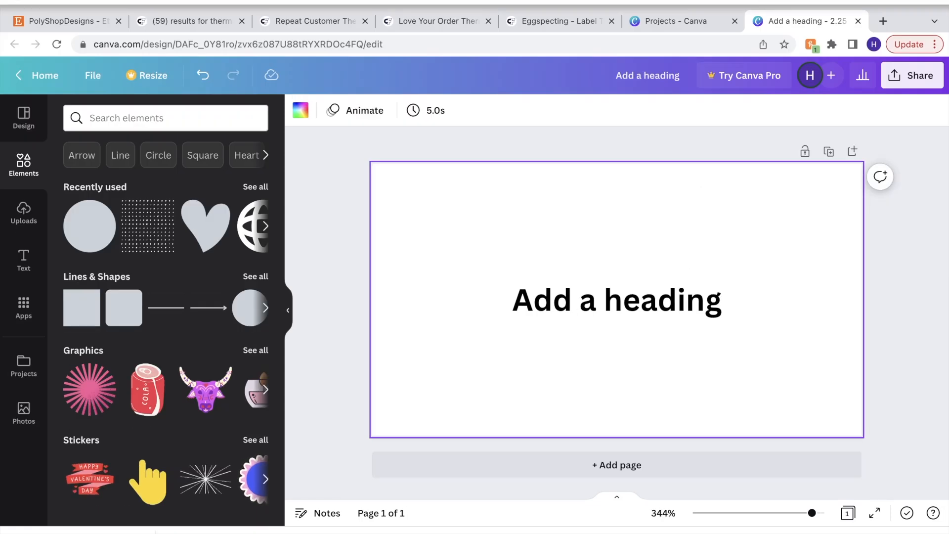